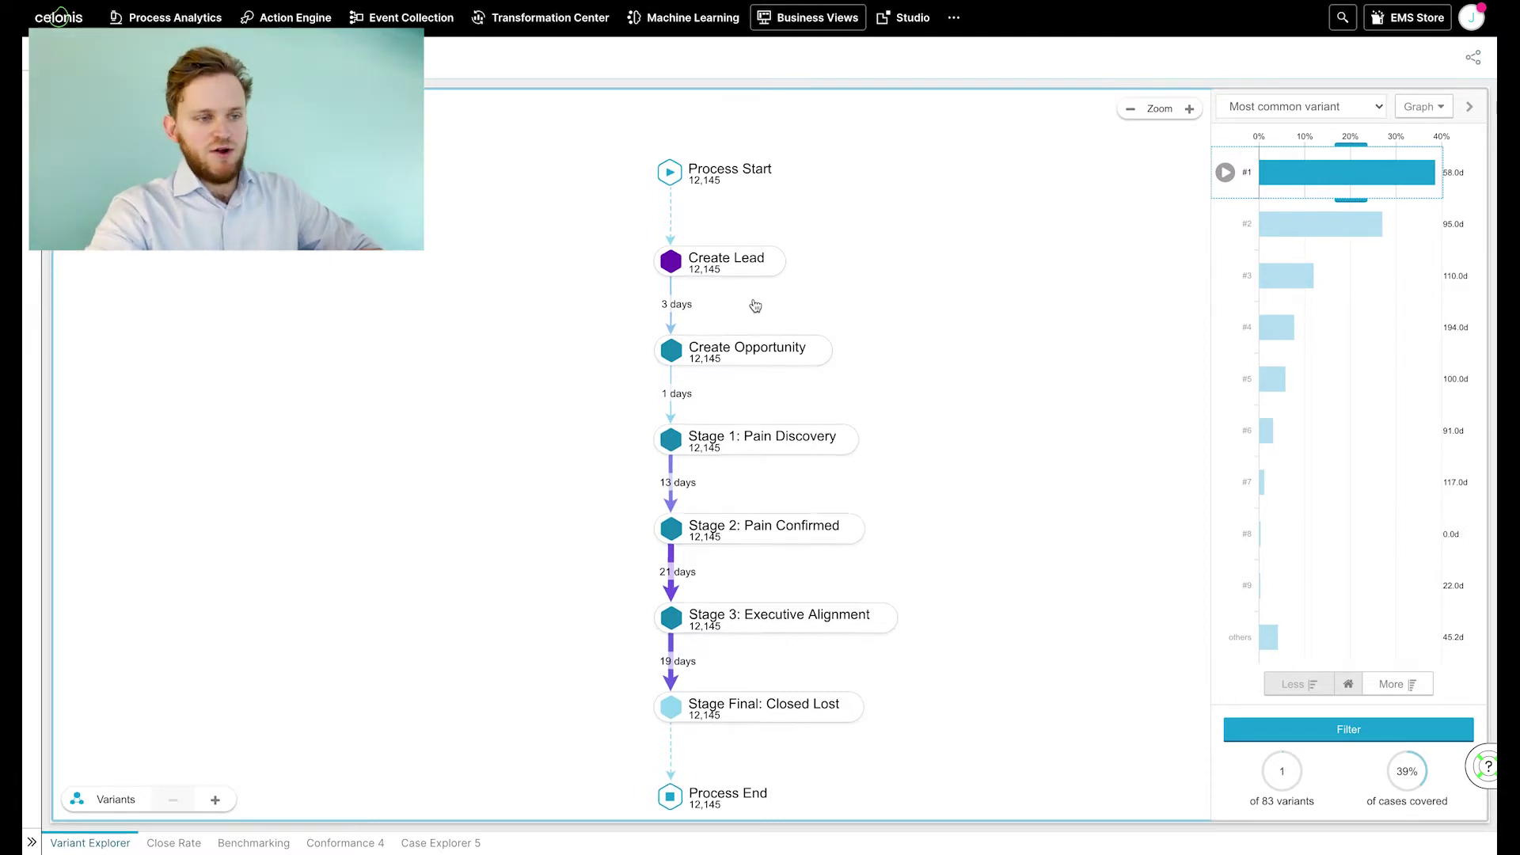
# Scroll up to view variant #1's map, from Create Lead to Stage Final: Closed Lost
pyautogui.scroll(5, 755, 306)
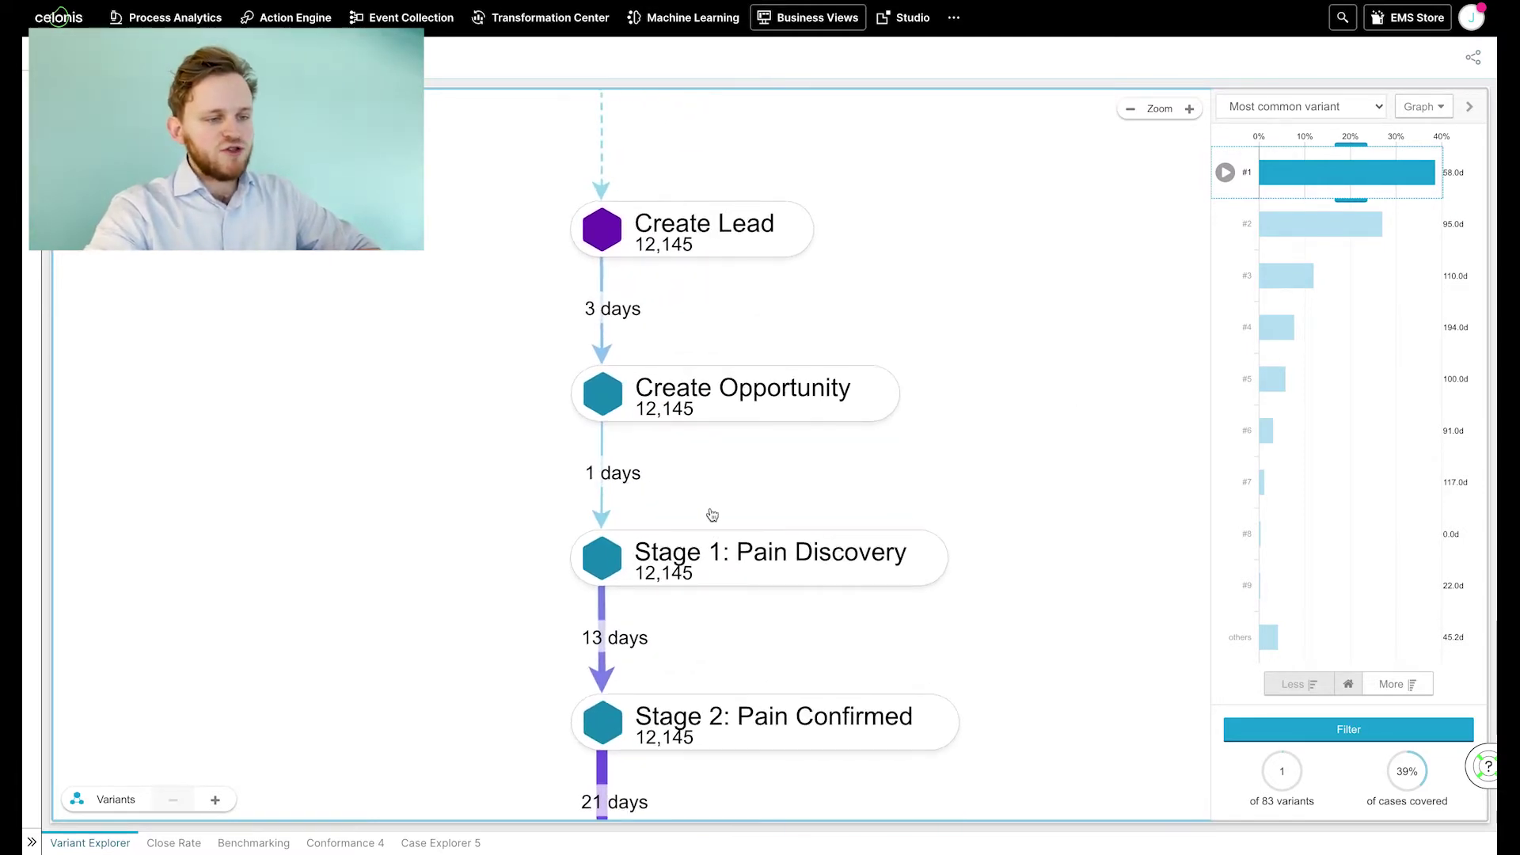
pyautogui.moveTo(686, 500); pyautogui.dragTo(695, 397)
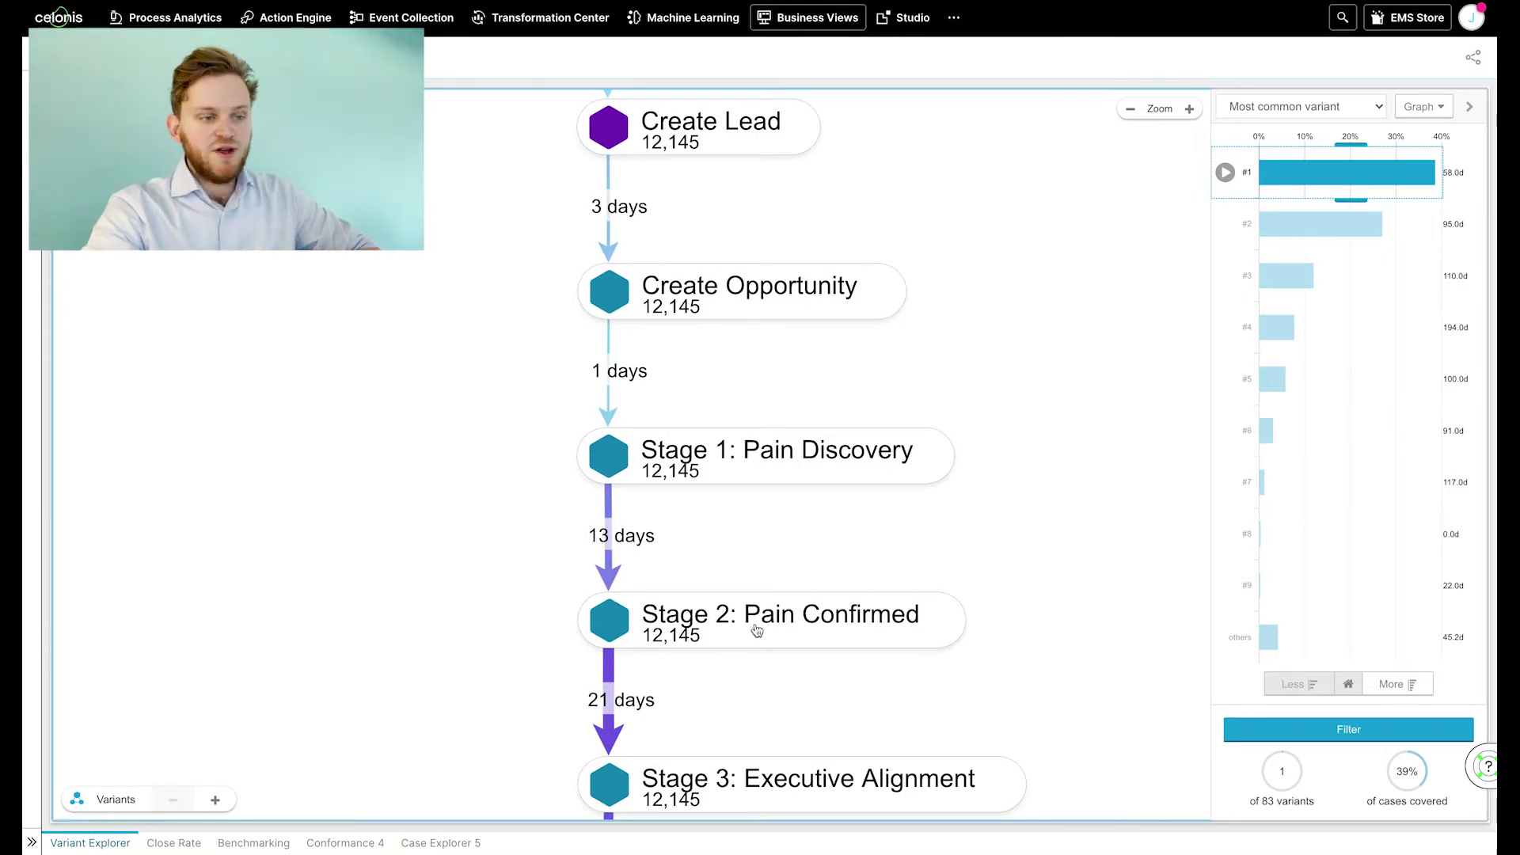
pyautogui.moveTo(743, 675); pyautogui.dragTo(731, 448)
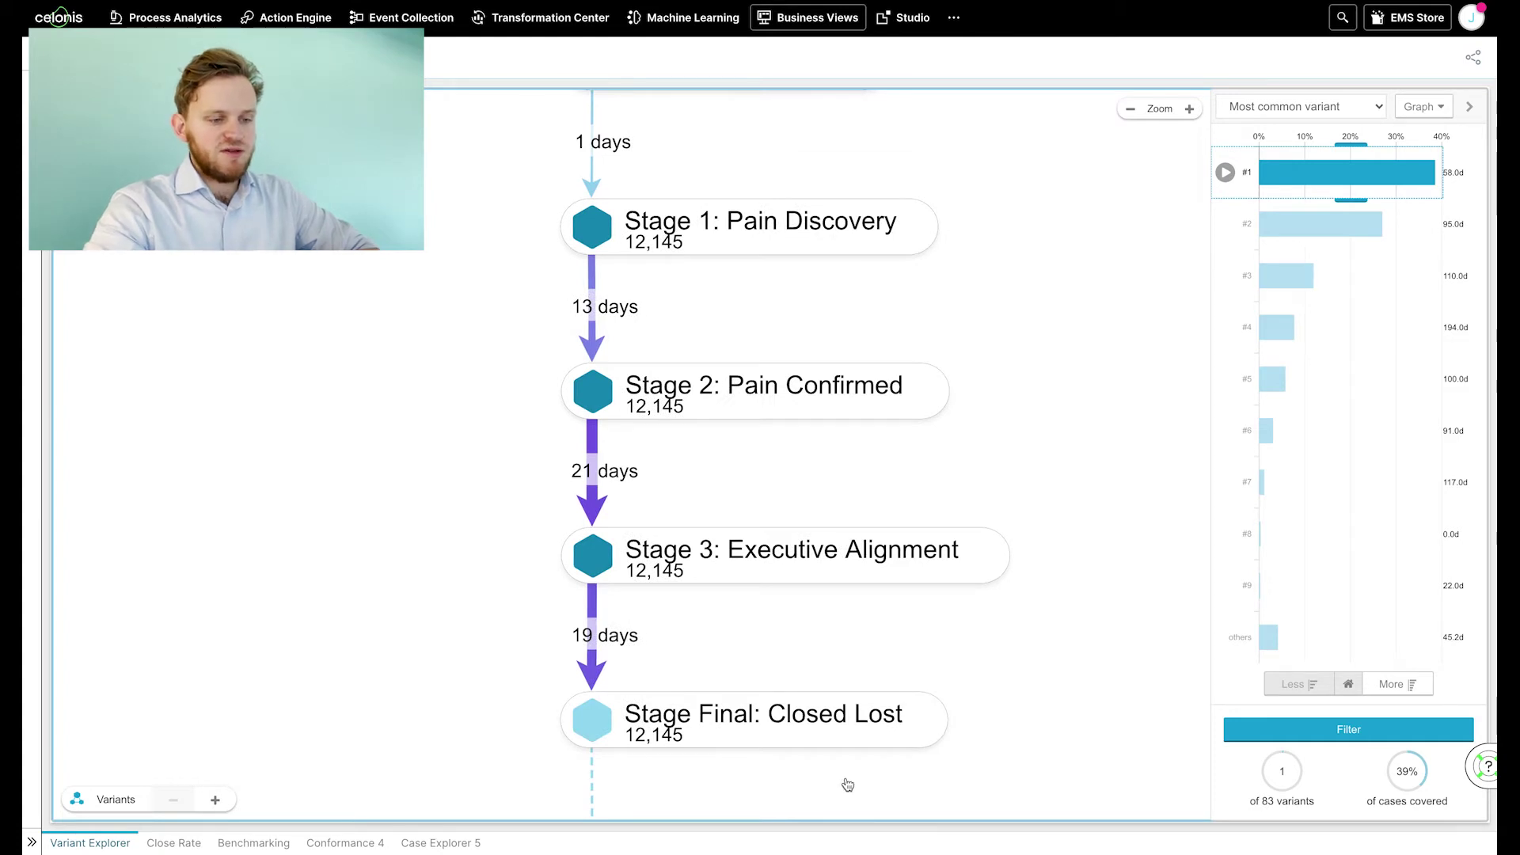
pyautogui.scroll(-5, 847, 783)
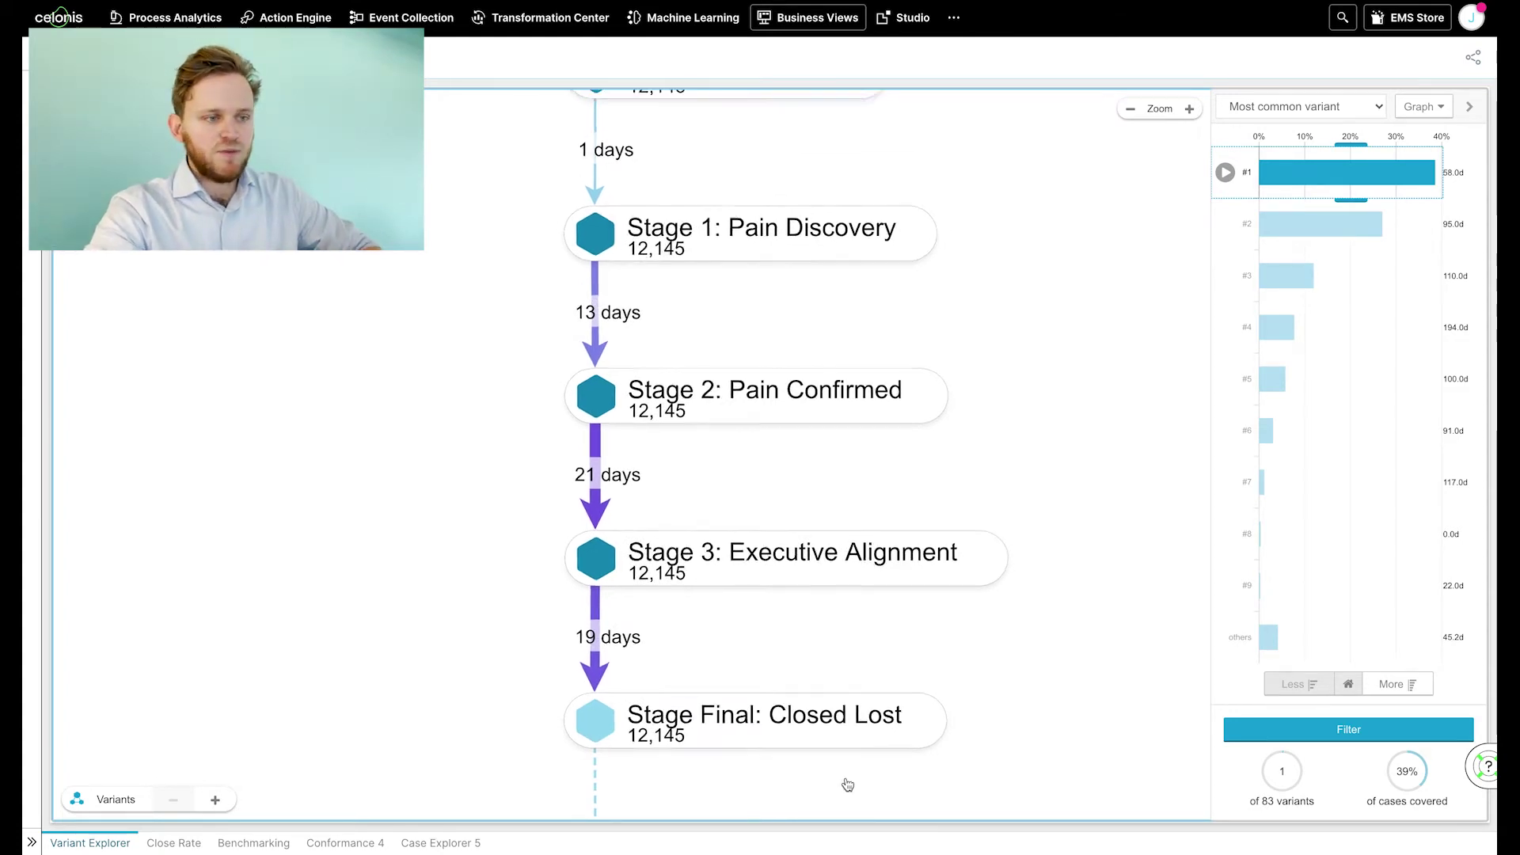
pyautogui.scroll(-3, 972, 712)
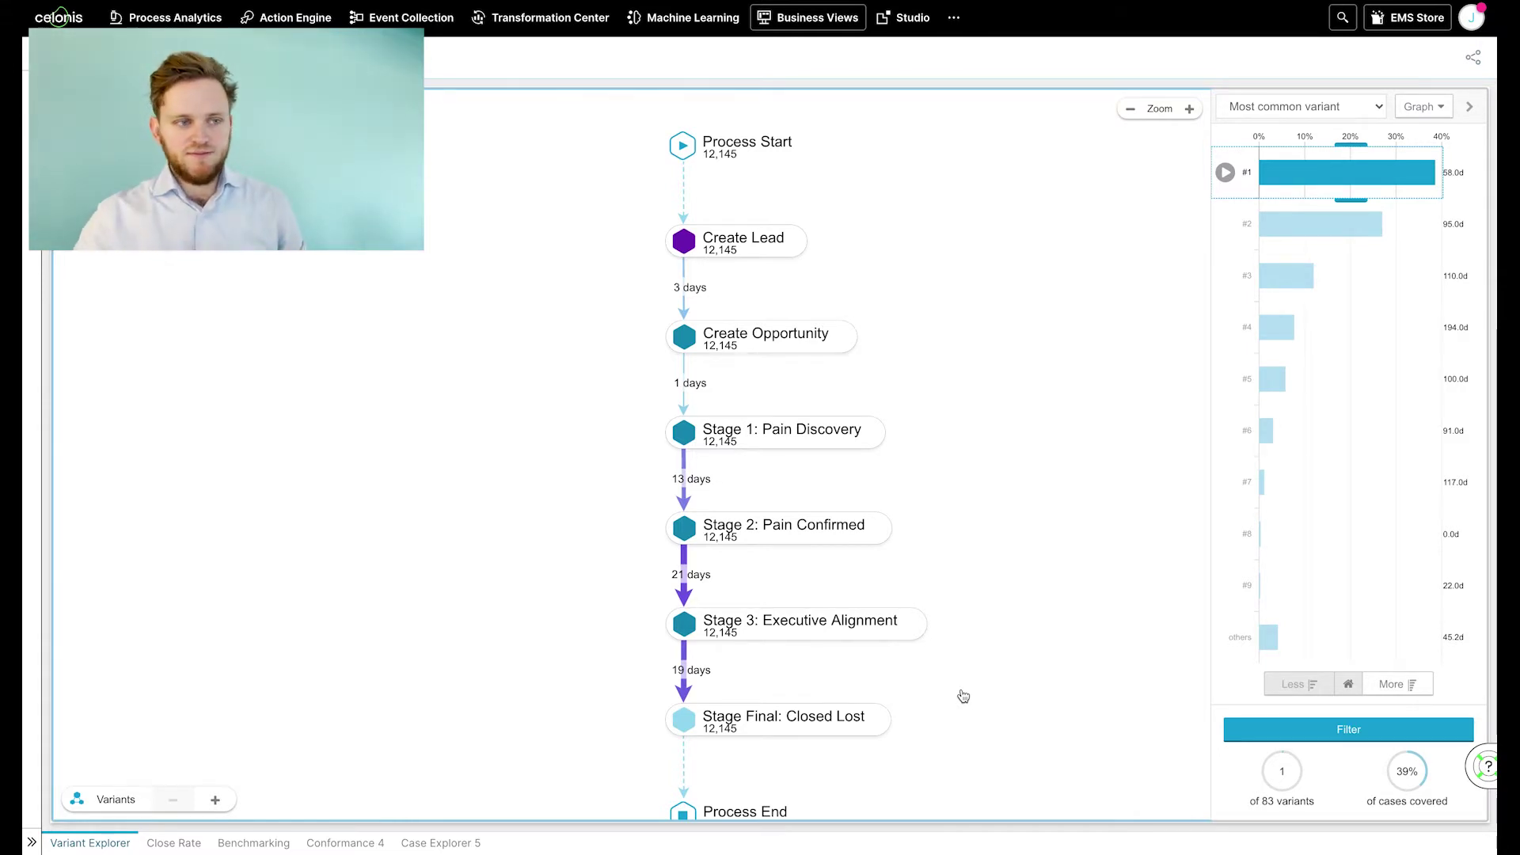
# Select every variant in the variant bar chart, then narrow the selection to the top five
pyautogui.scroll(-1, 963, 696)
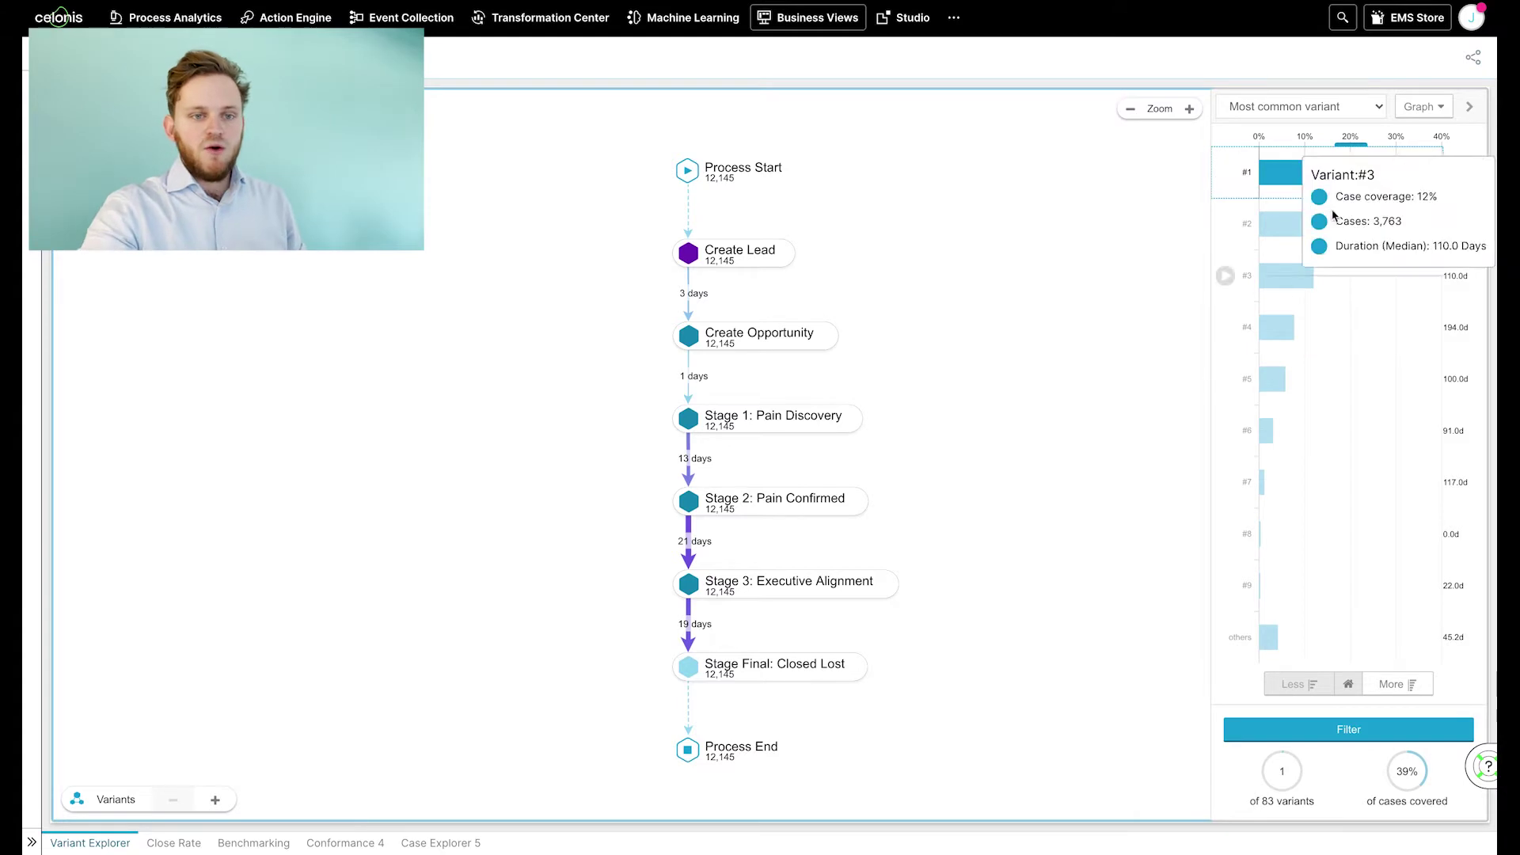
pyautogui.moveTo(1343, 332); pyautogui.dragTo(1294, 642)
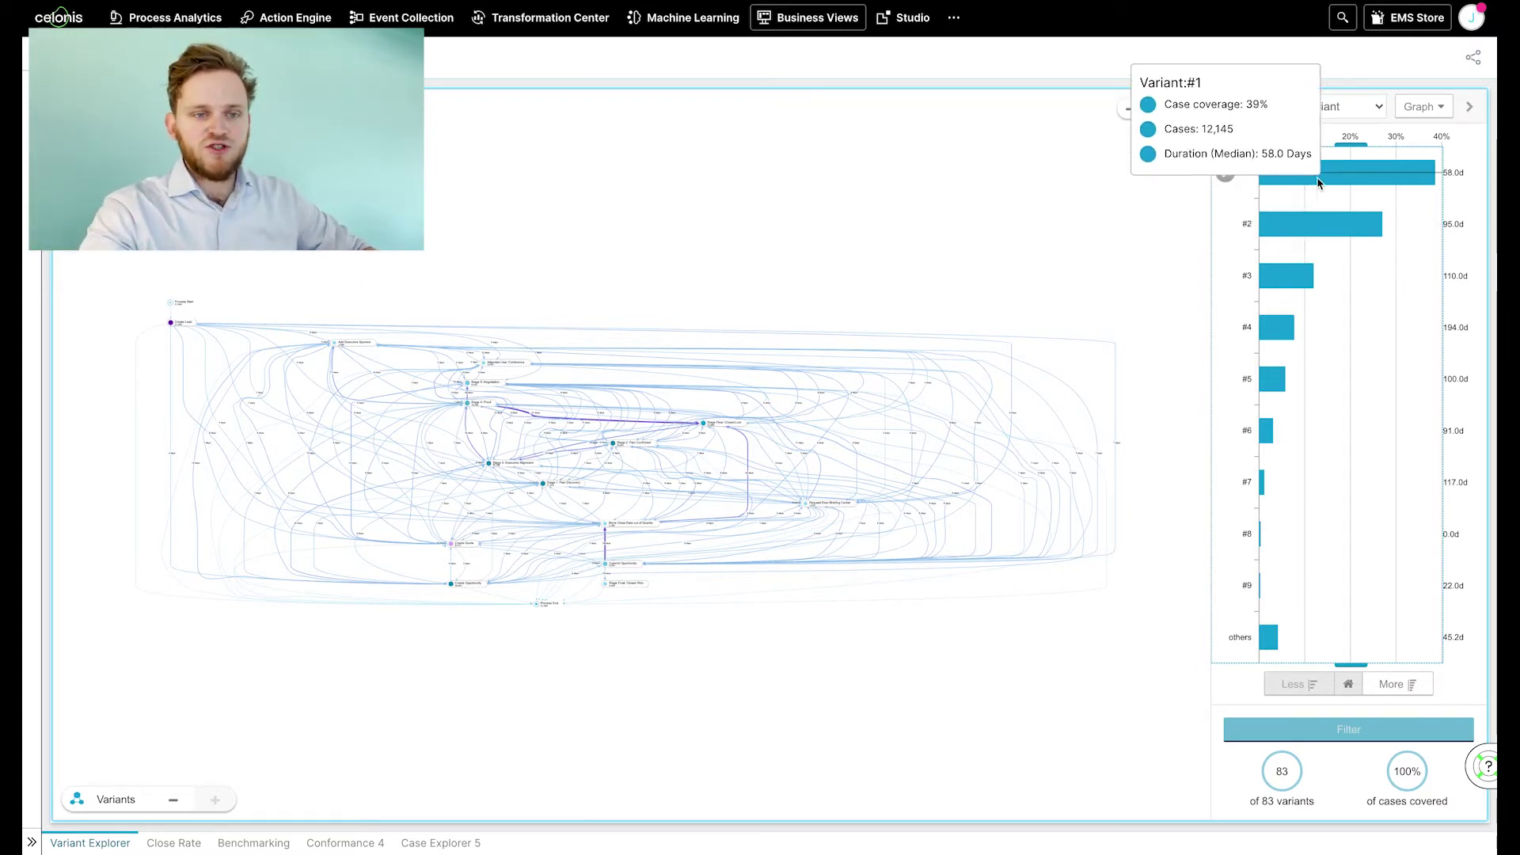
pyautogui.moveTo(1310, 170); pyautogui.dragTo(1288, 383)
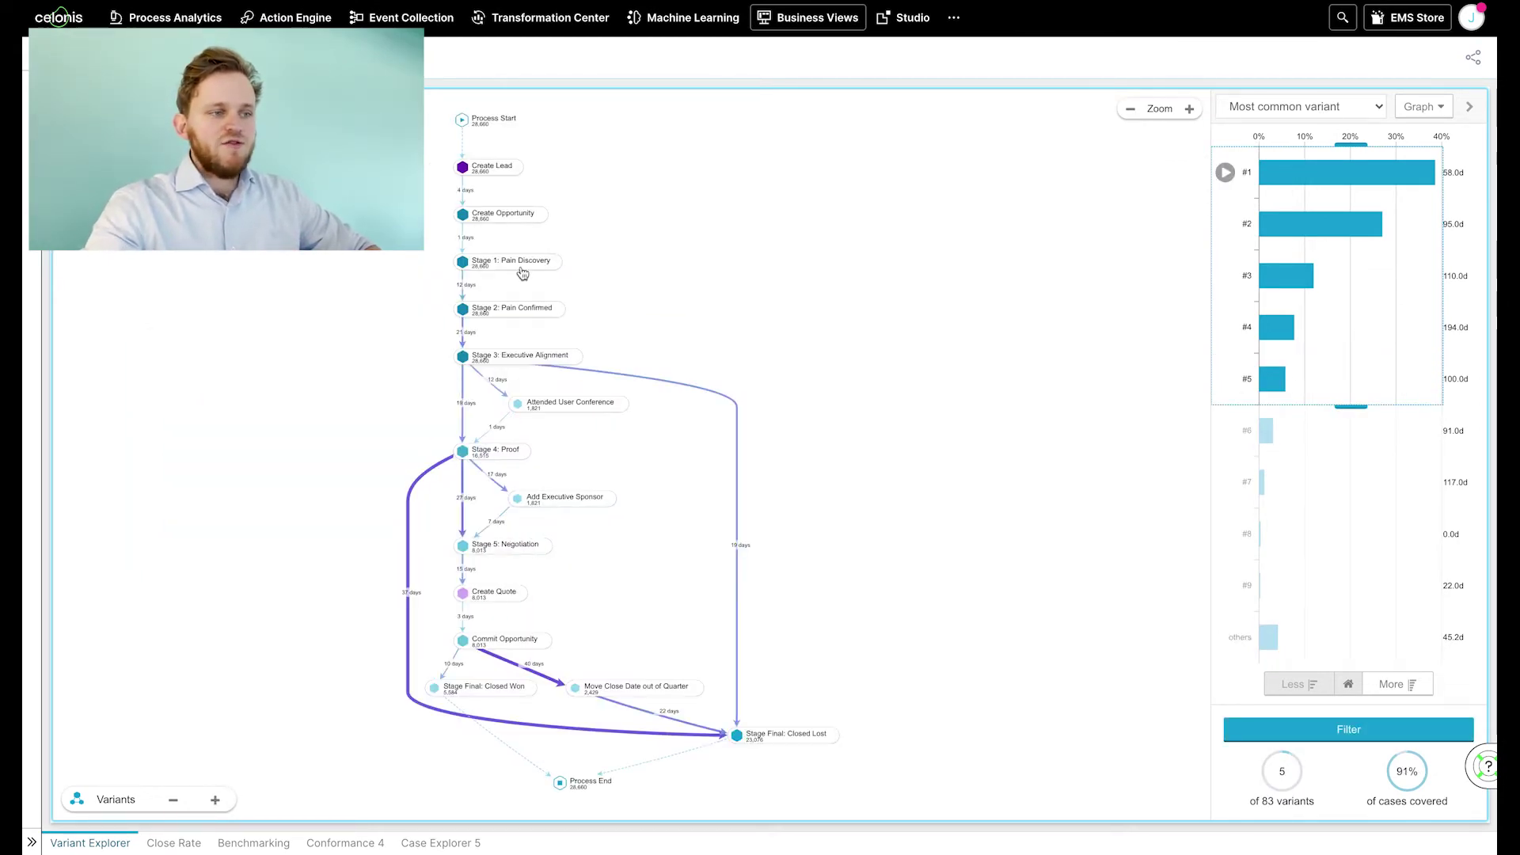
# Zoom and pan the five-variant map from Create Lead to Stage 3's Attended User Conference branch
pyautogui.scroll(3, 525, 222)
pyautogui.scroll(3, 525, 222)
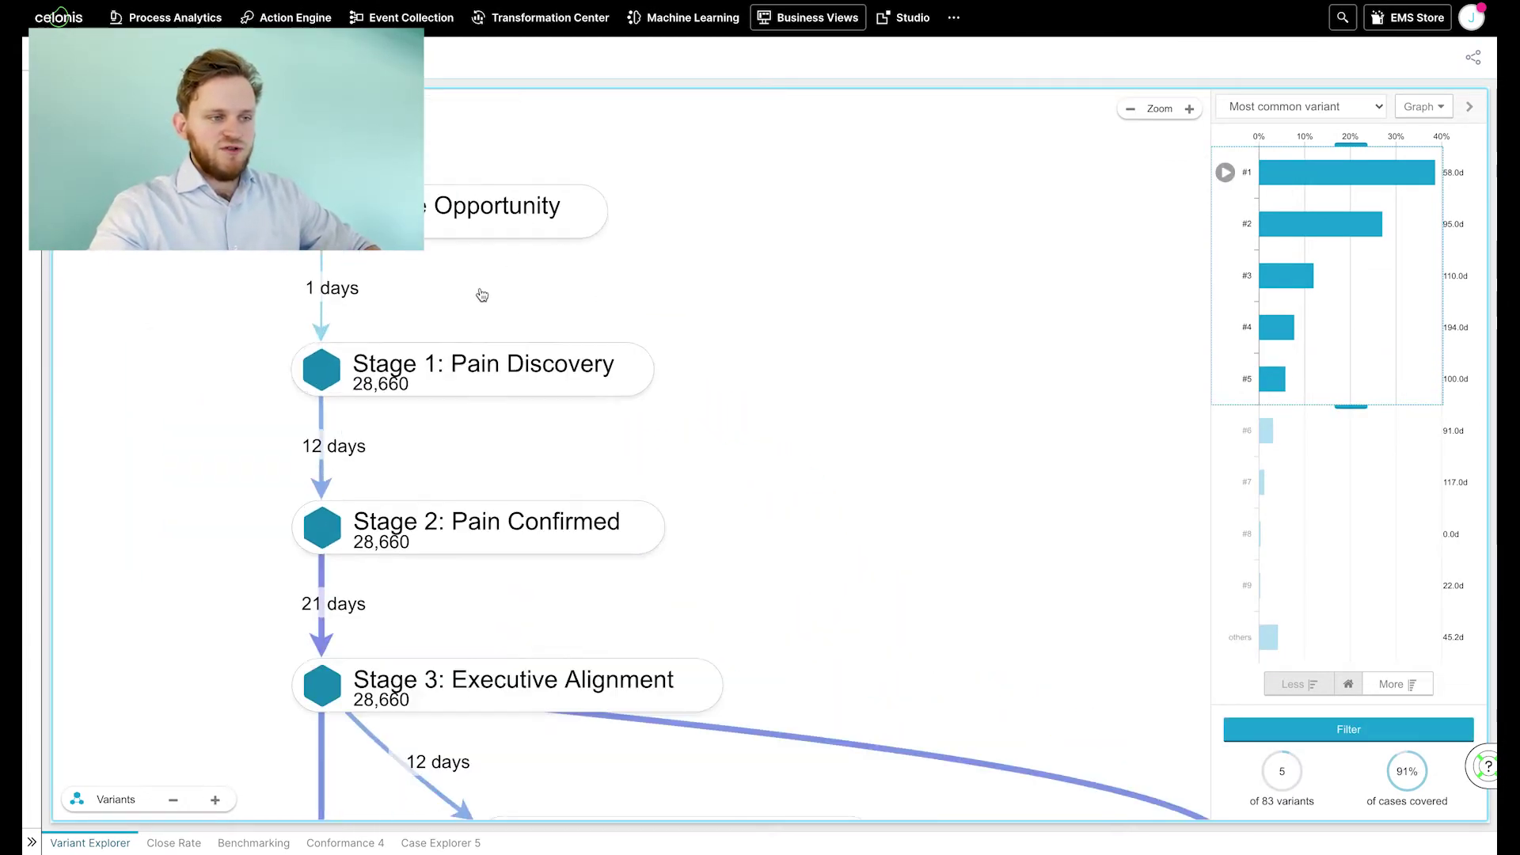
pyautogui.moveTo(543, 298); pyautogui.dragTo(663, 377)
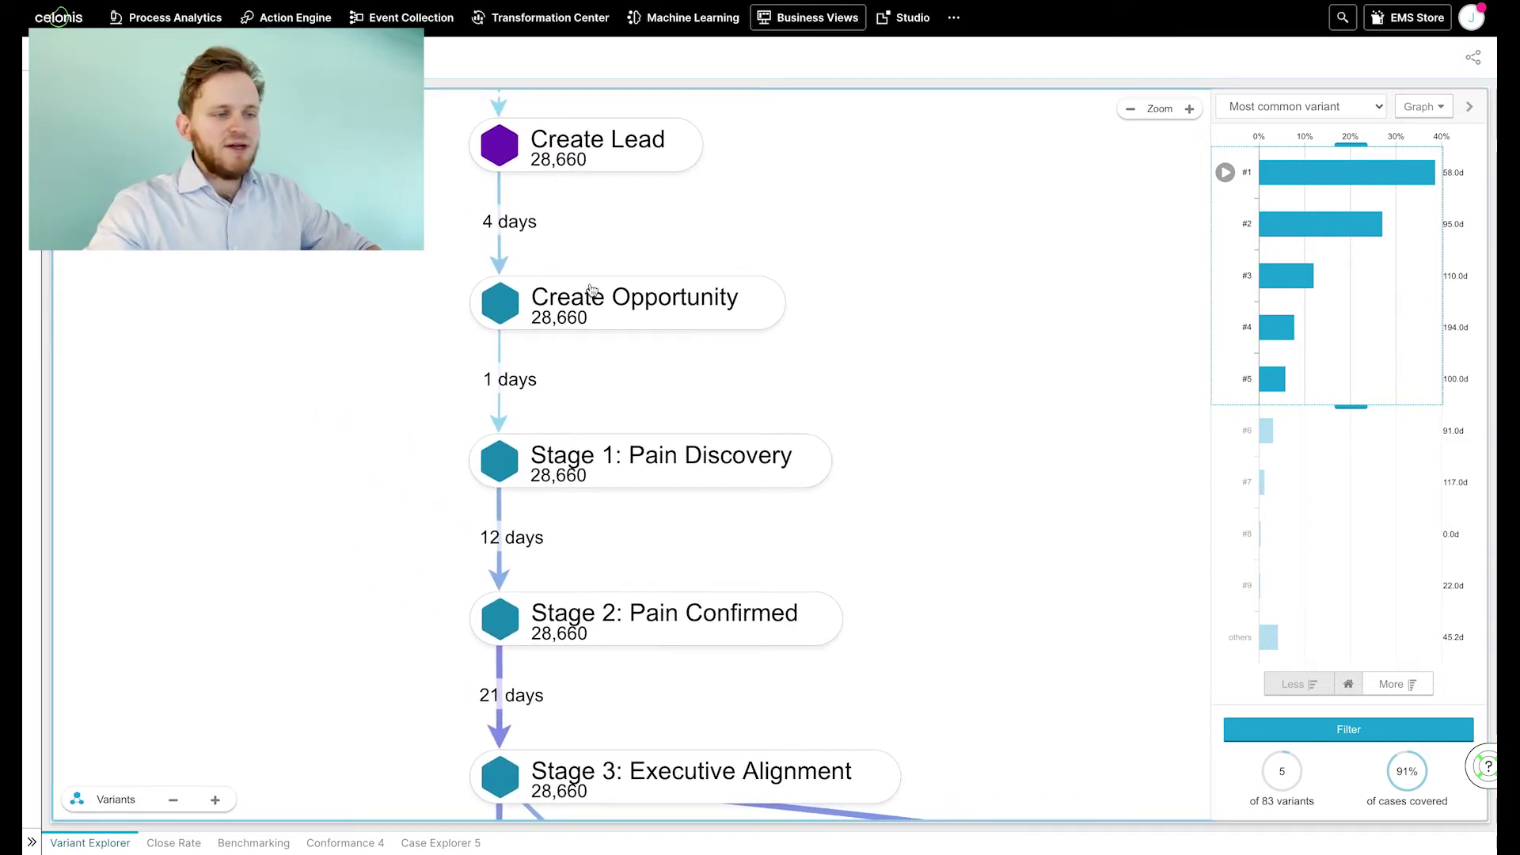
pyautogui.moveTo(584, 377); pyautogui.dragTo(578, 324)
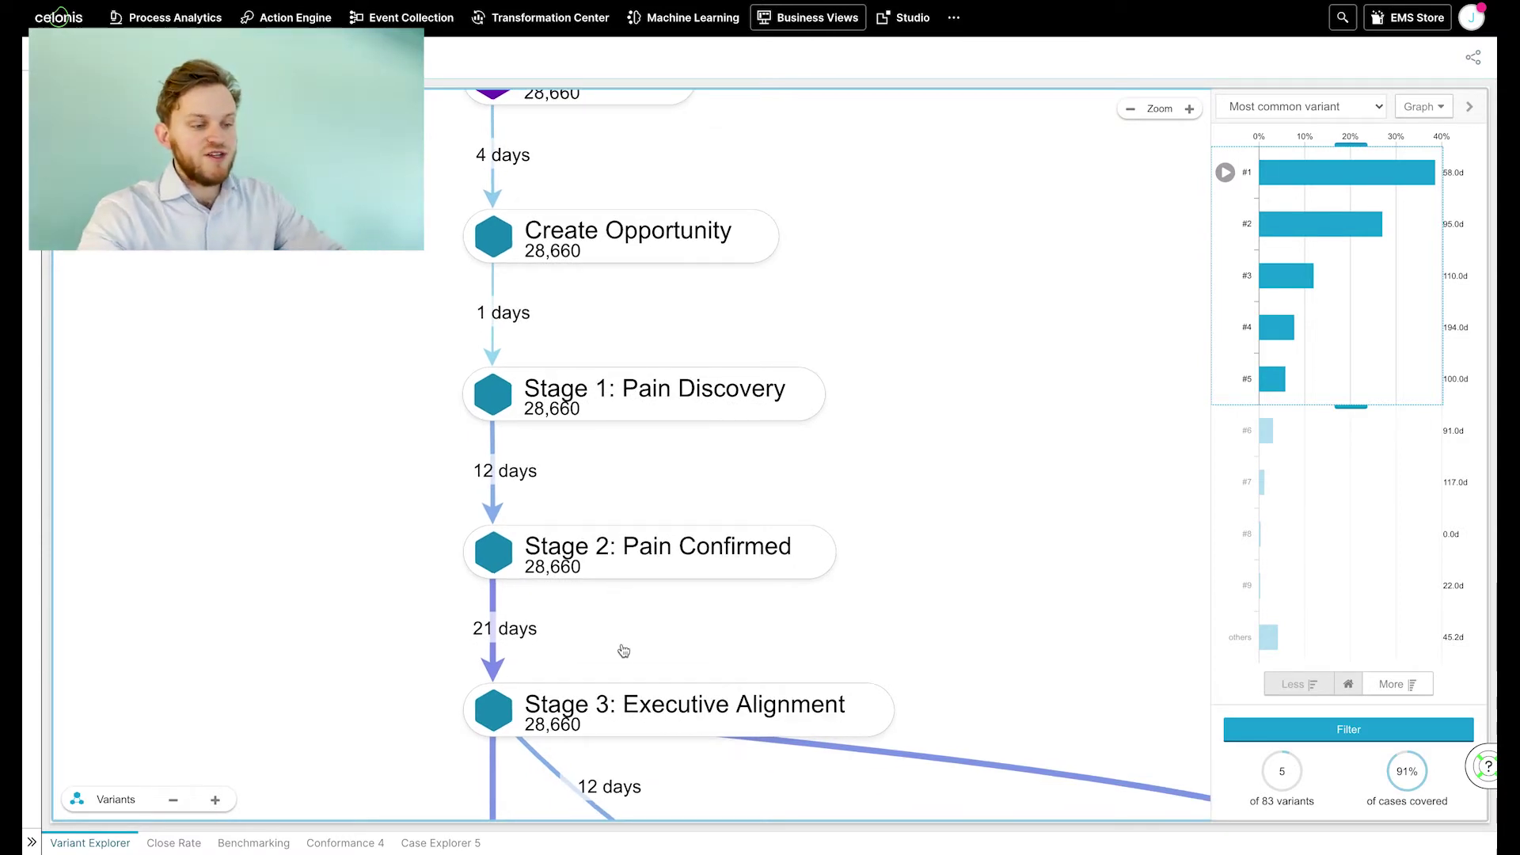
pyautogui.moveTo(624, 651); pyautogui.dragTo(605, 613)
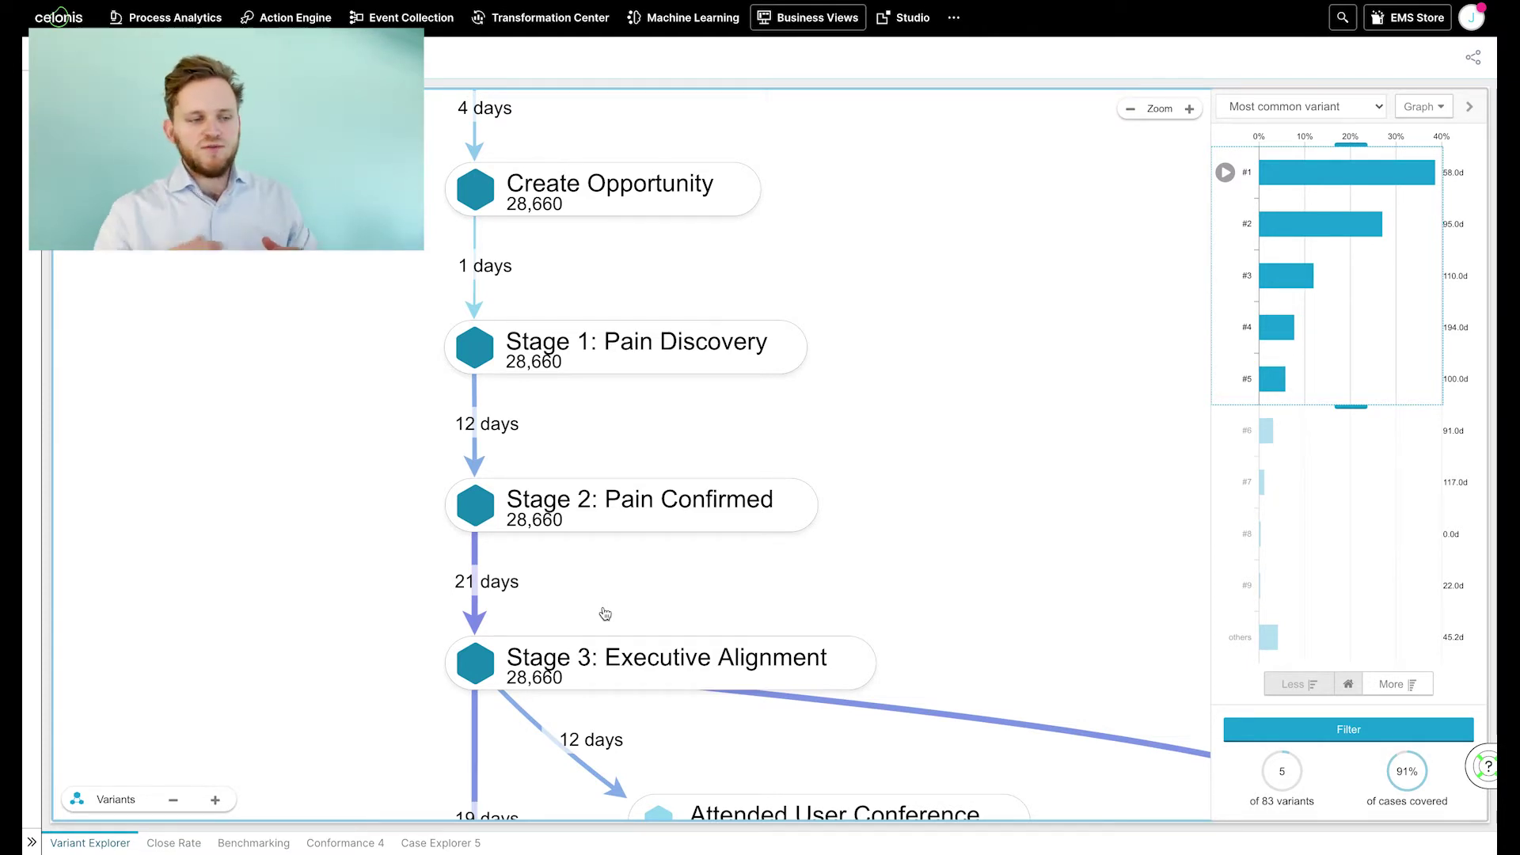
pyautogui.moveTo(654, 604); pyautogui.dragTo(655, 579)
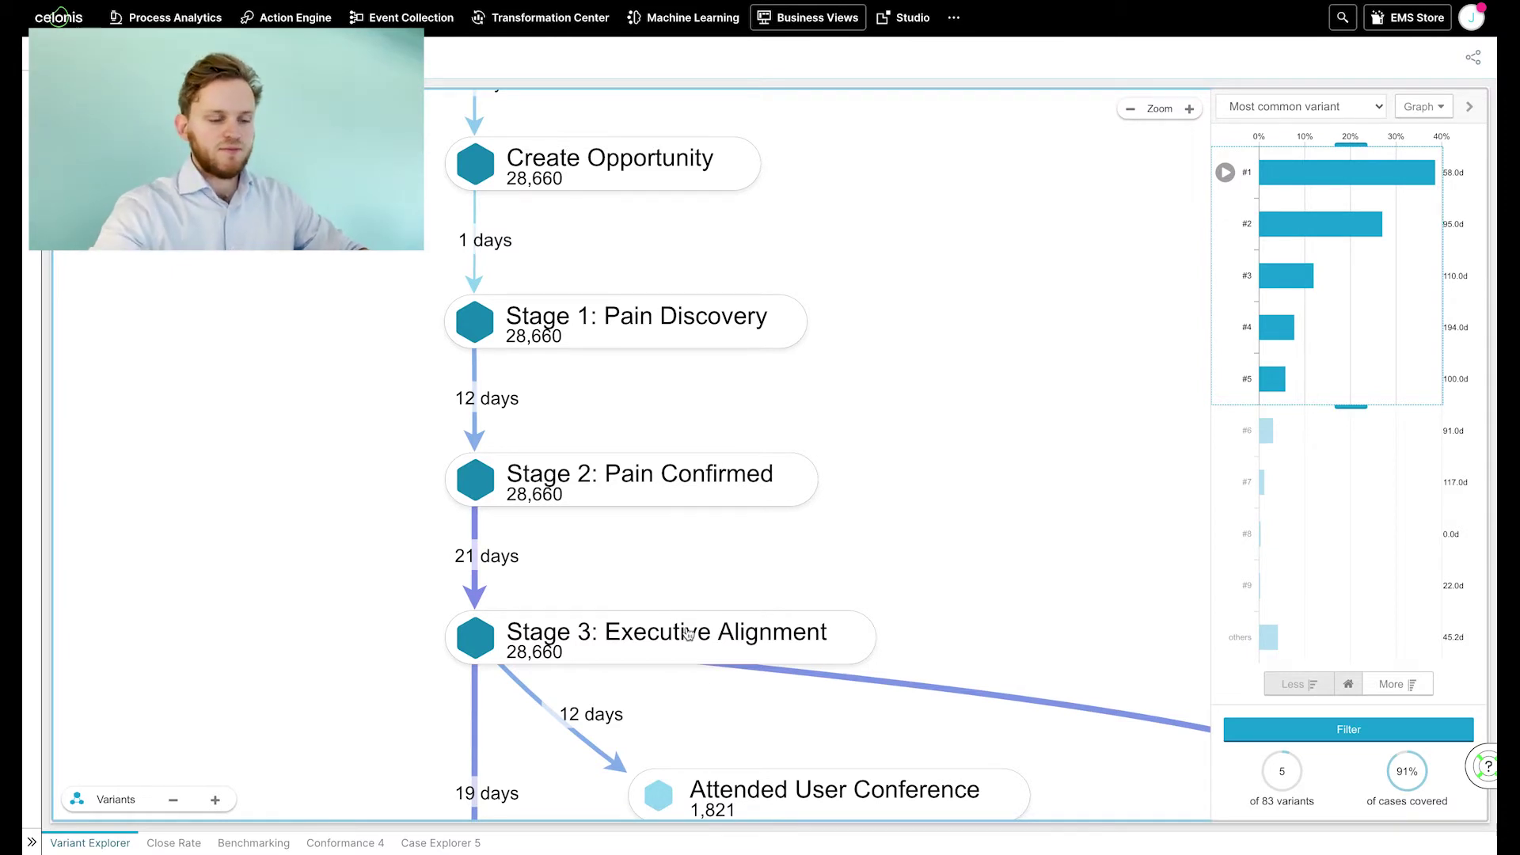
# Review the top-five variant map, then bring up the Close Rate dashboard showing an 18% close rate
pyautogui.scroll(-3, 693, 717)
pyautogui.scroll(-3, 697, 447)
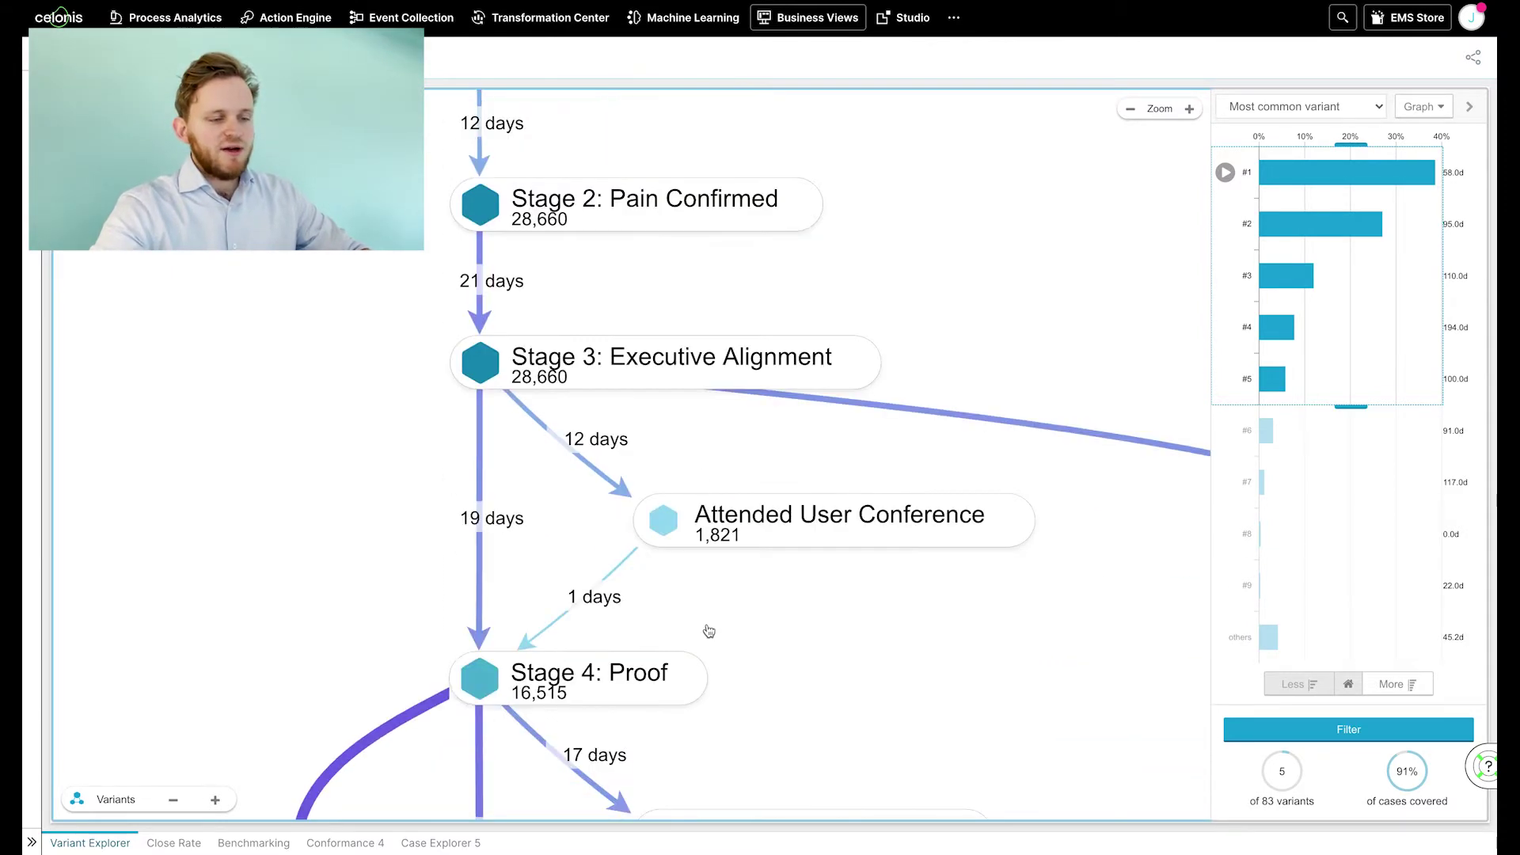
pyautogui.scroll(-3, 730, 703)
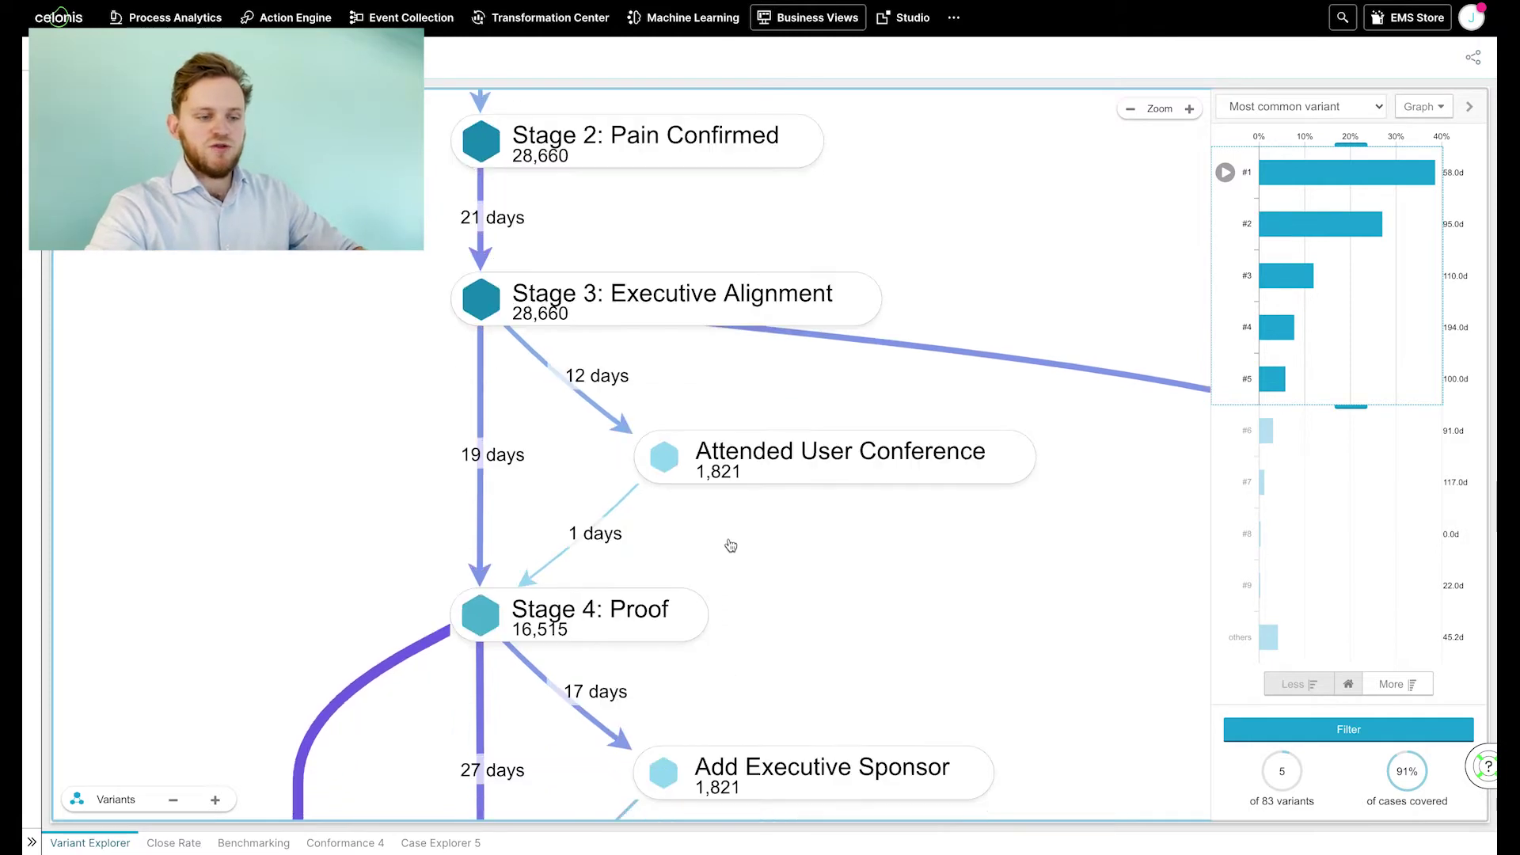
pyautogui.scroll(-3, 740, 572)
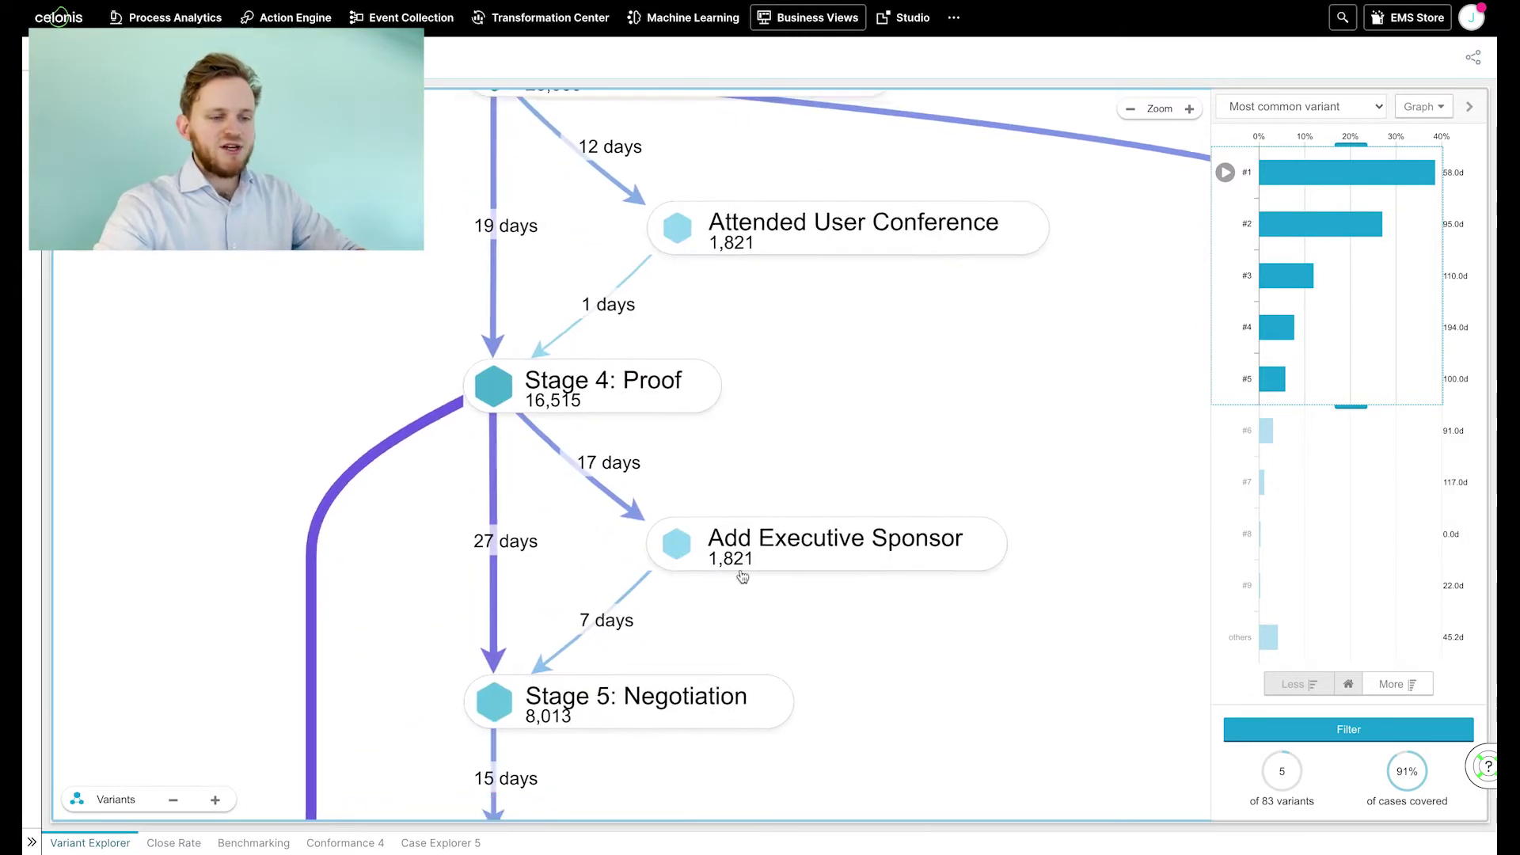
pyautogui.scroll(2, 742, 577)
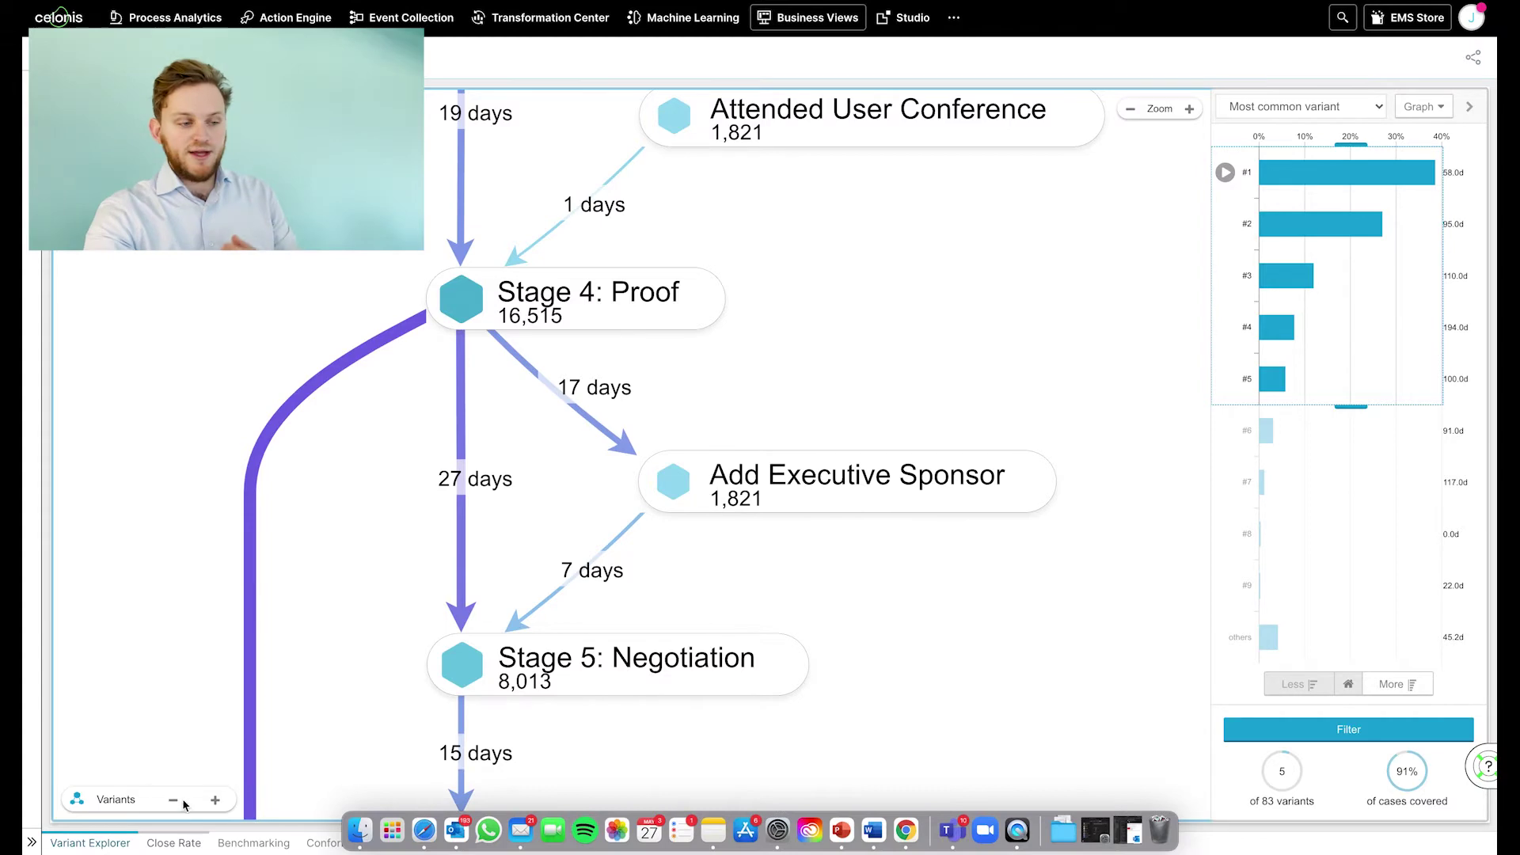
pyautogui.click(176, 842)
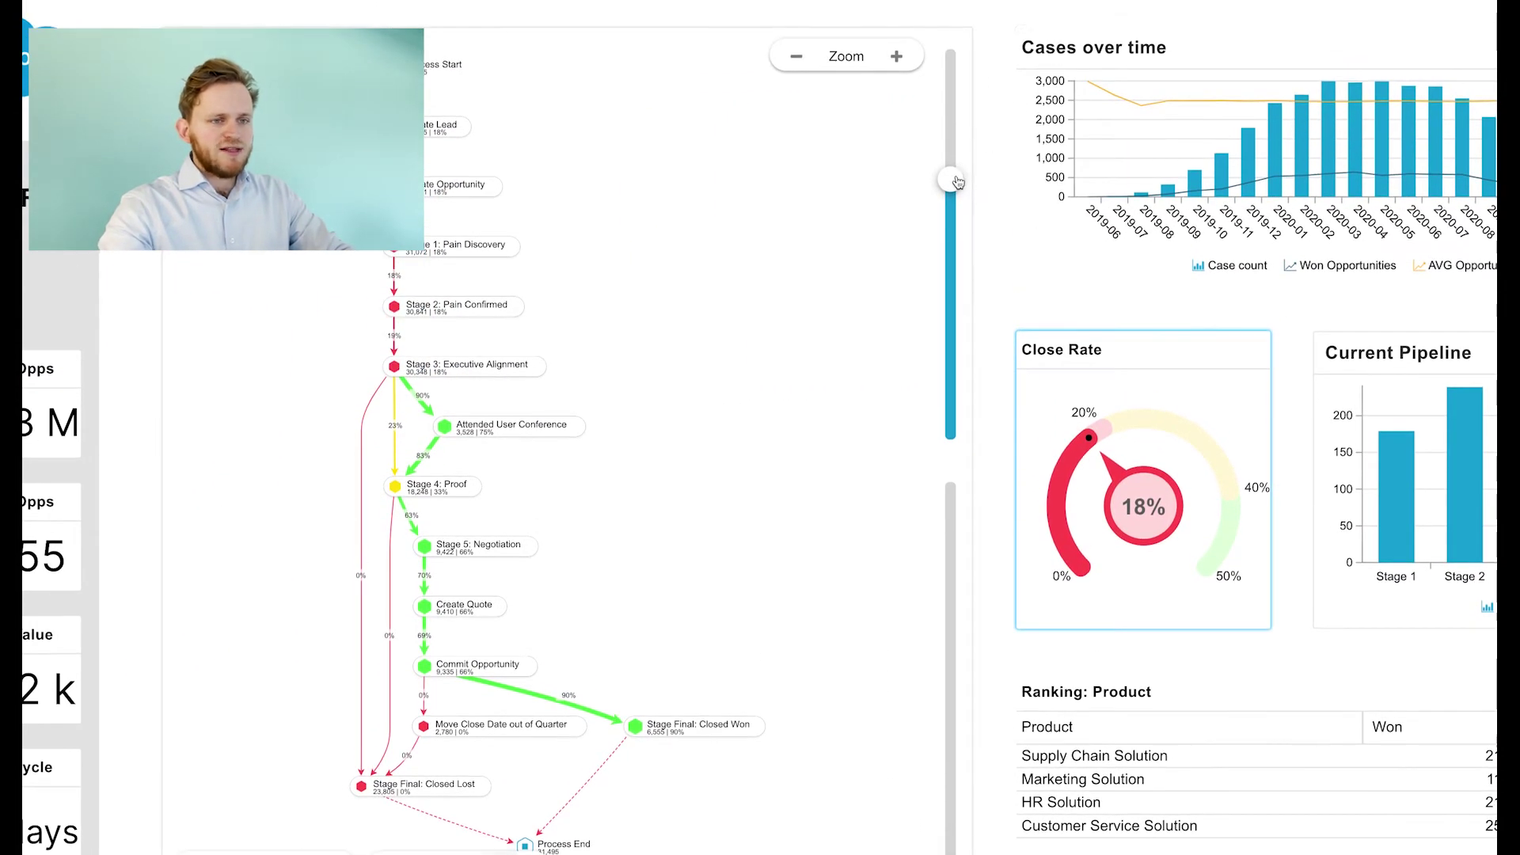
# Show more activities so Add Executive Sponsor appears between Stage 4: Proof and Stage 5: Negotiation
pyautogui.moveTo(957, 166); pyautogui.dragTo(957, 107)
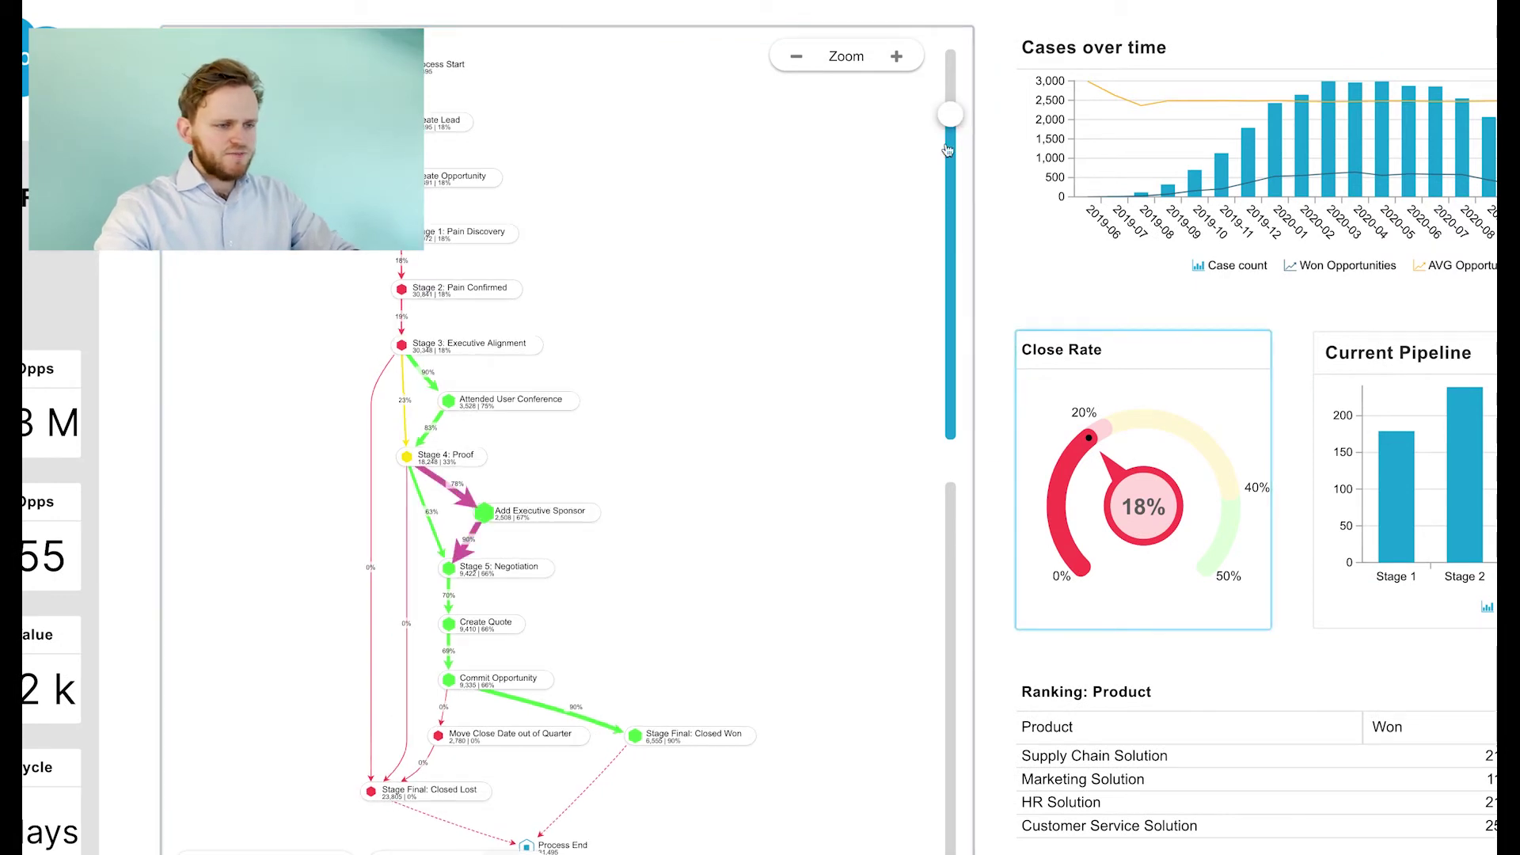
# Zoom to the Proof–Negotiation section and select the 70% Negotiation-to-Create Quote connection
pyautogui.scroll(5, 451, 262)
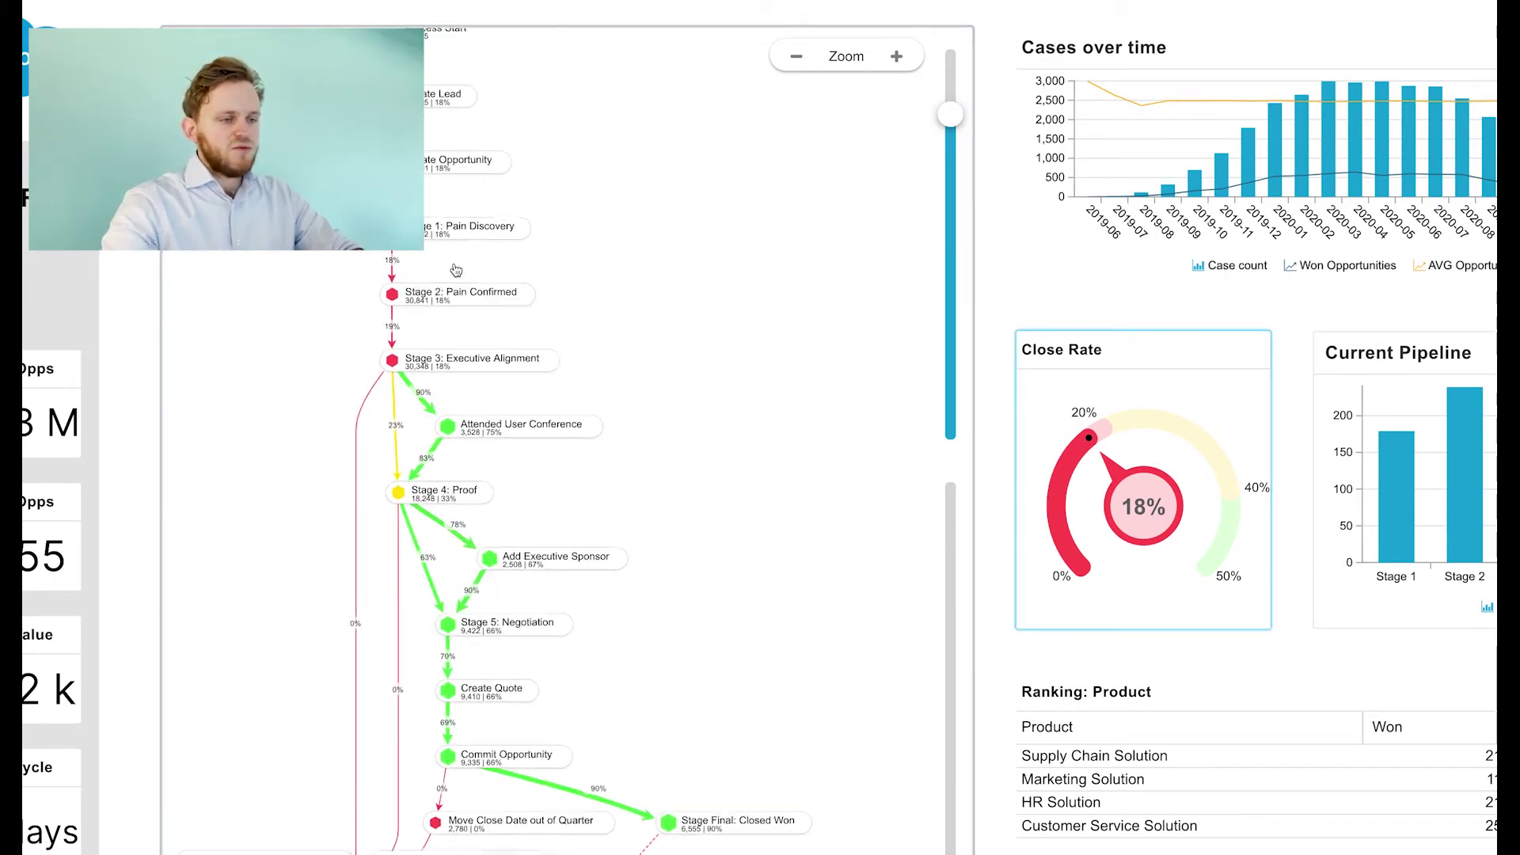
pyautogui.scroll(-5, 511, 411)
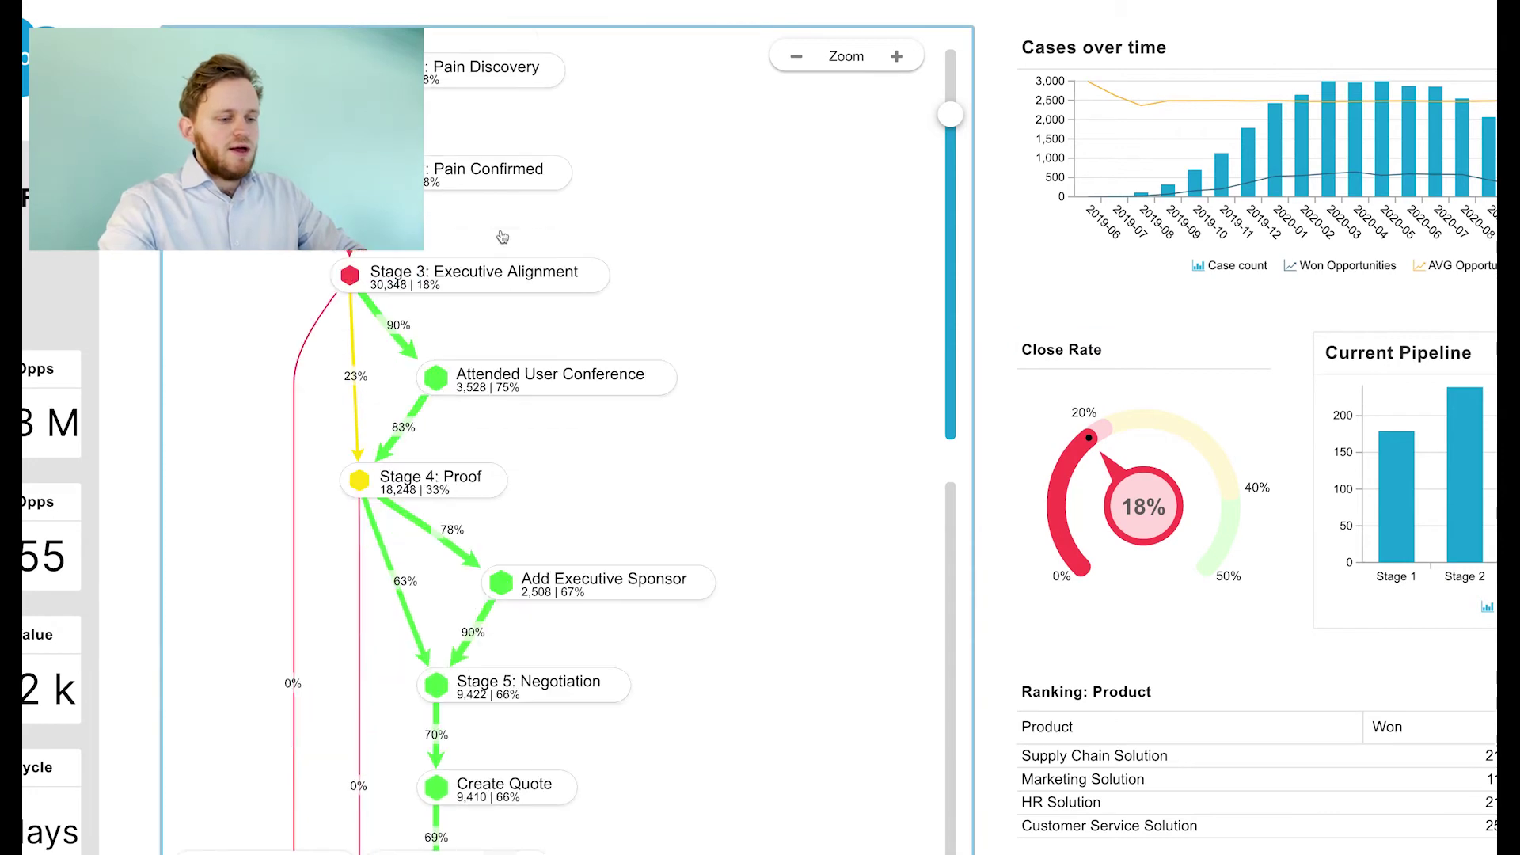
pyautogui.scroll(4, 522, 352)
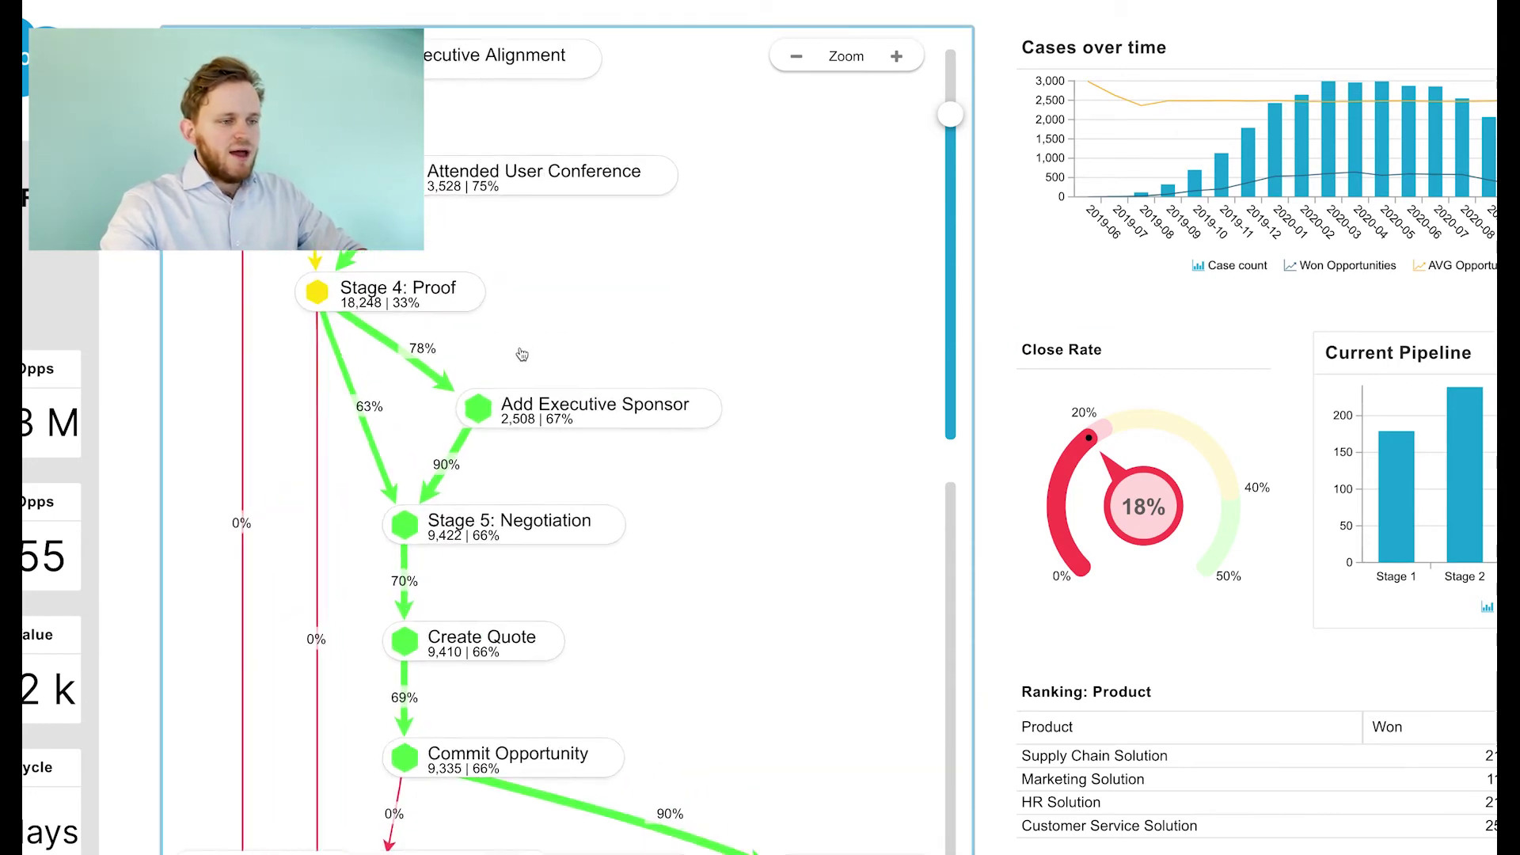
pyautogui.moveTo(533, 349); pyautogui.dragTo(577, 342)
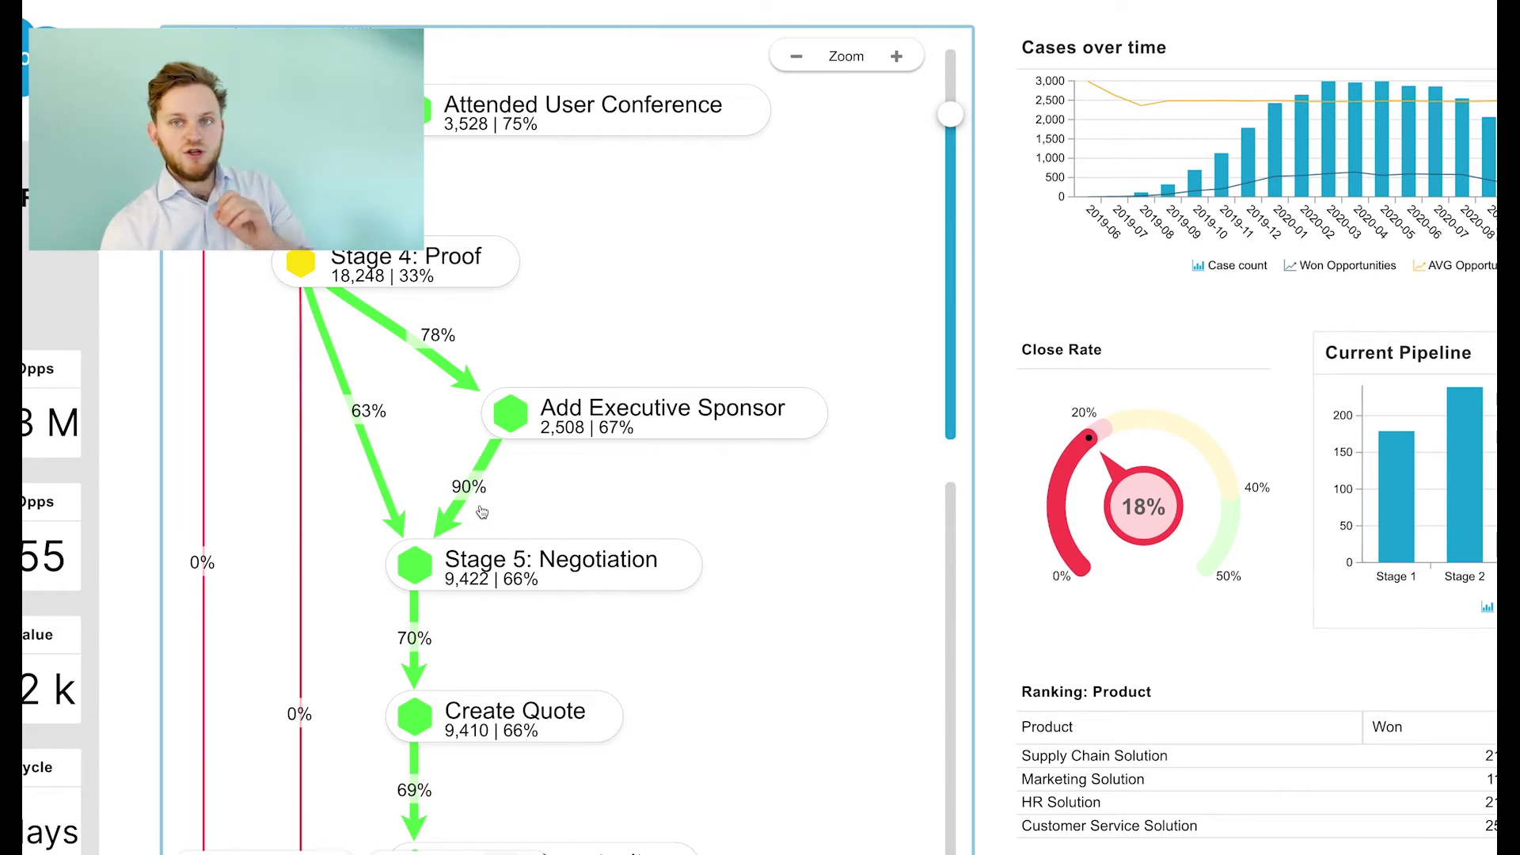
pyautogui.click(420, 664)
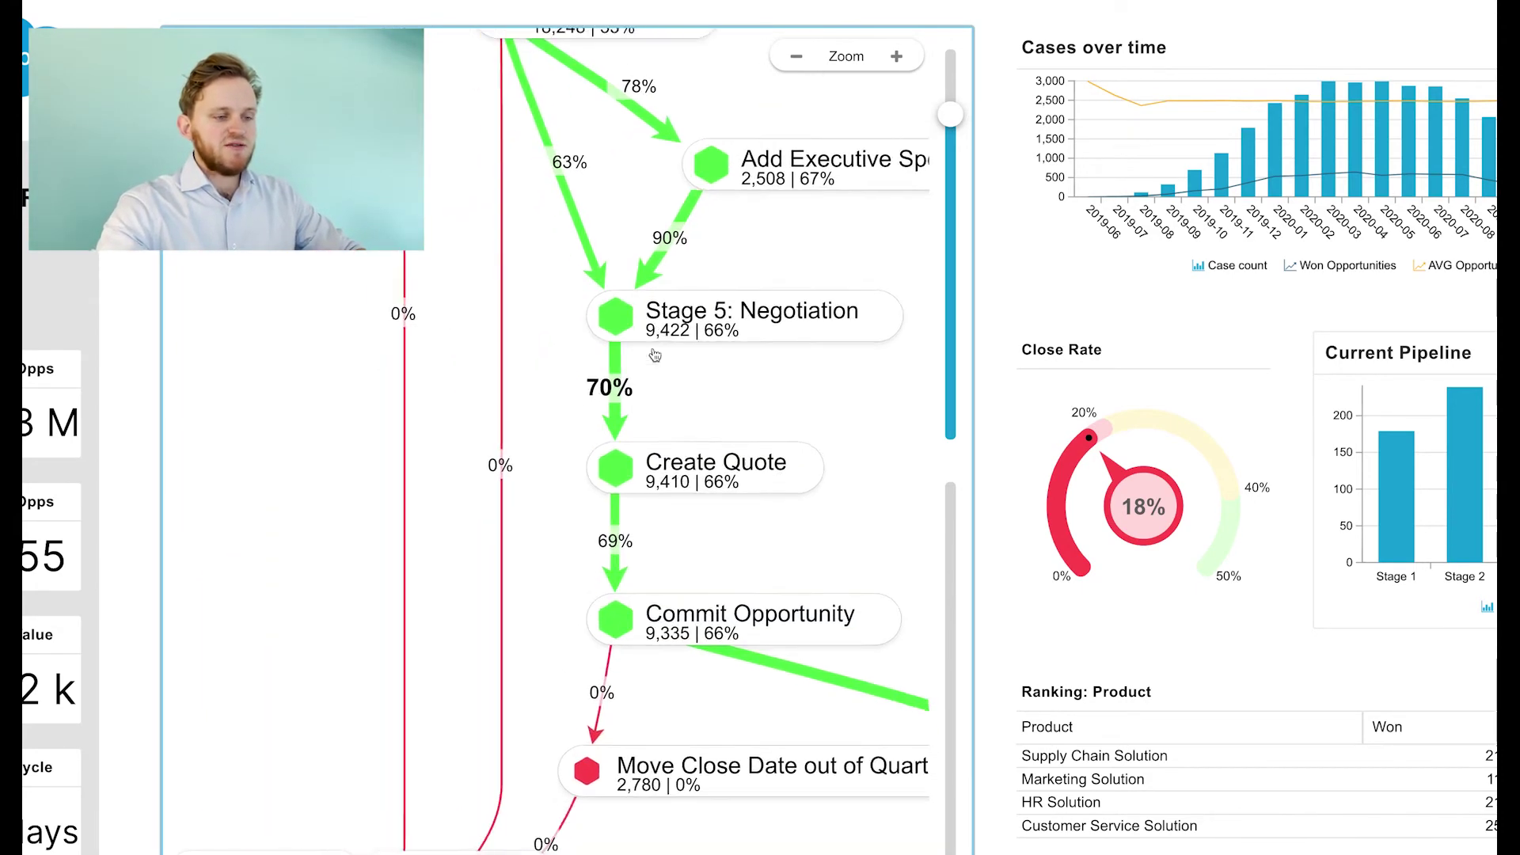
pyautogui.click(723, 533)
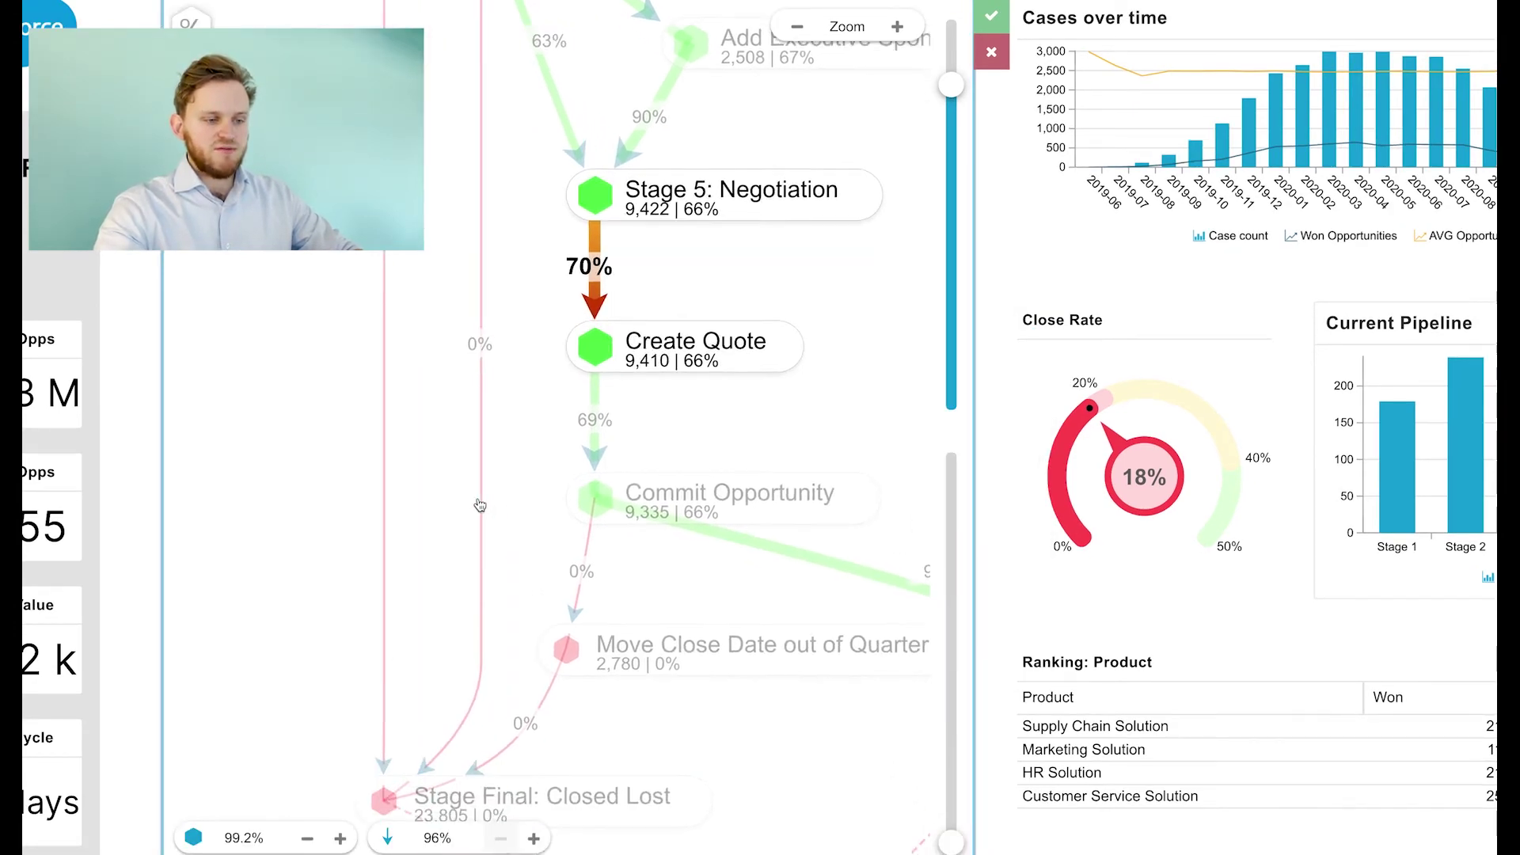
pyautogui.click(582, 612)
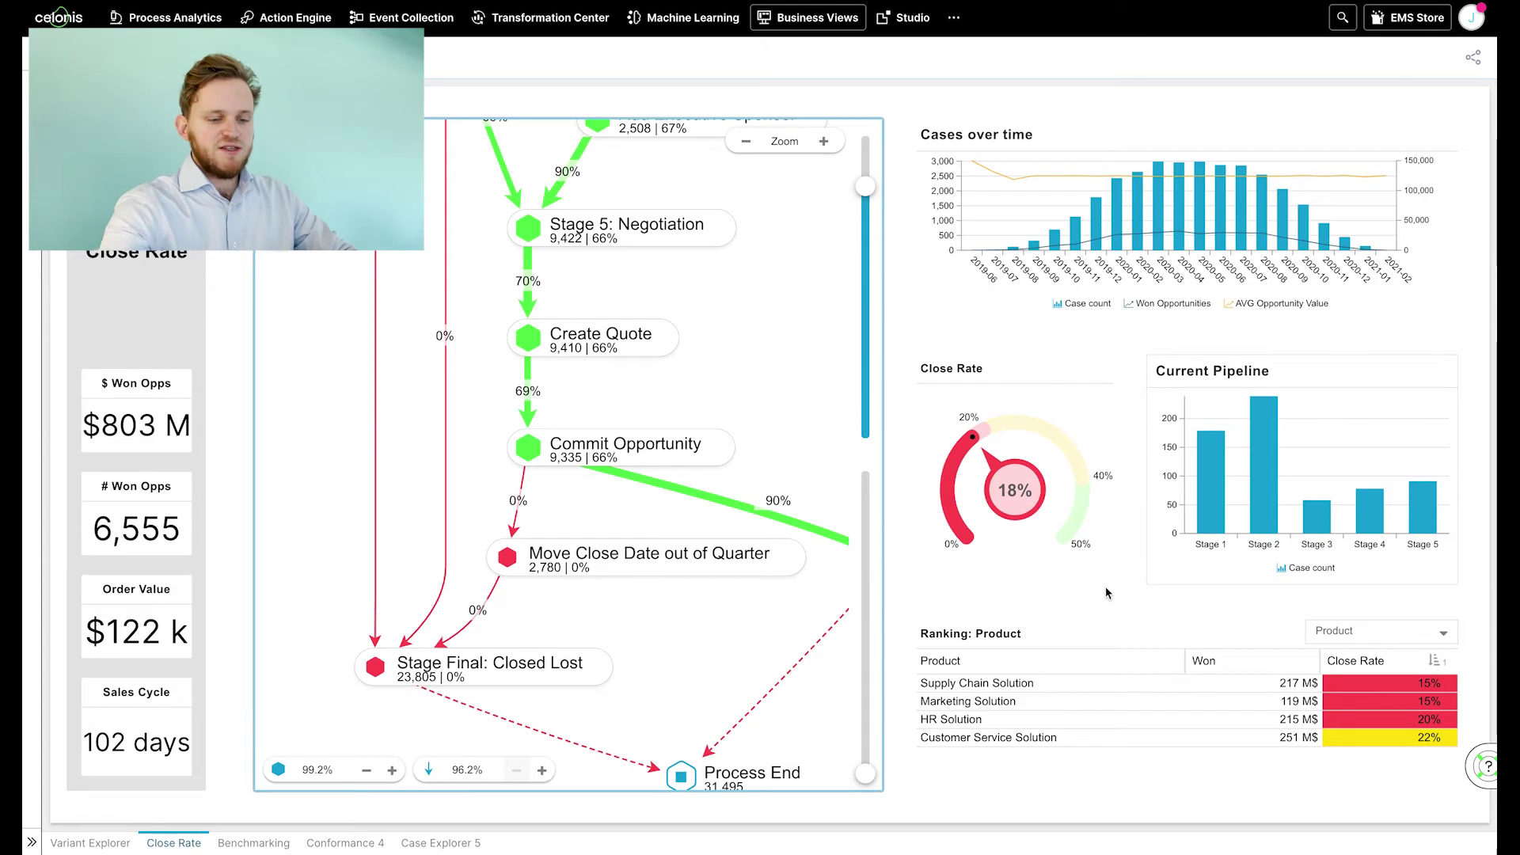
pyautogui.press('XF86AudioMute')
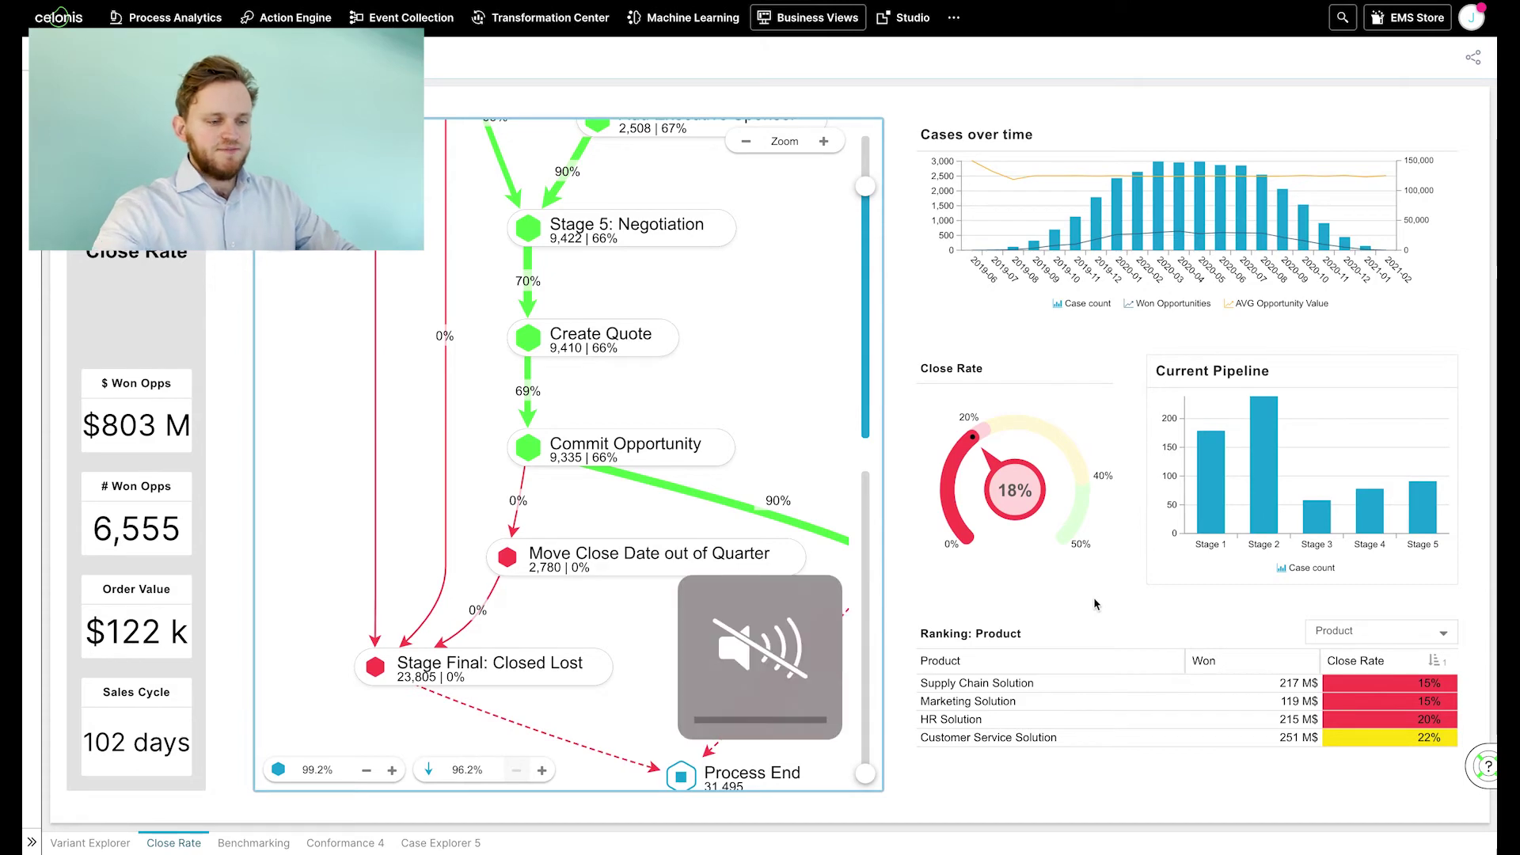
# Switch to the Conformance sheet: 24.4k conforming versus 7.09k non-conforming cases, 63 violations
pyautogui.click(351, 844)
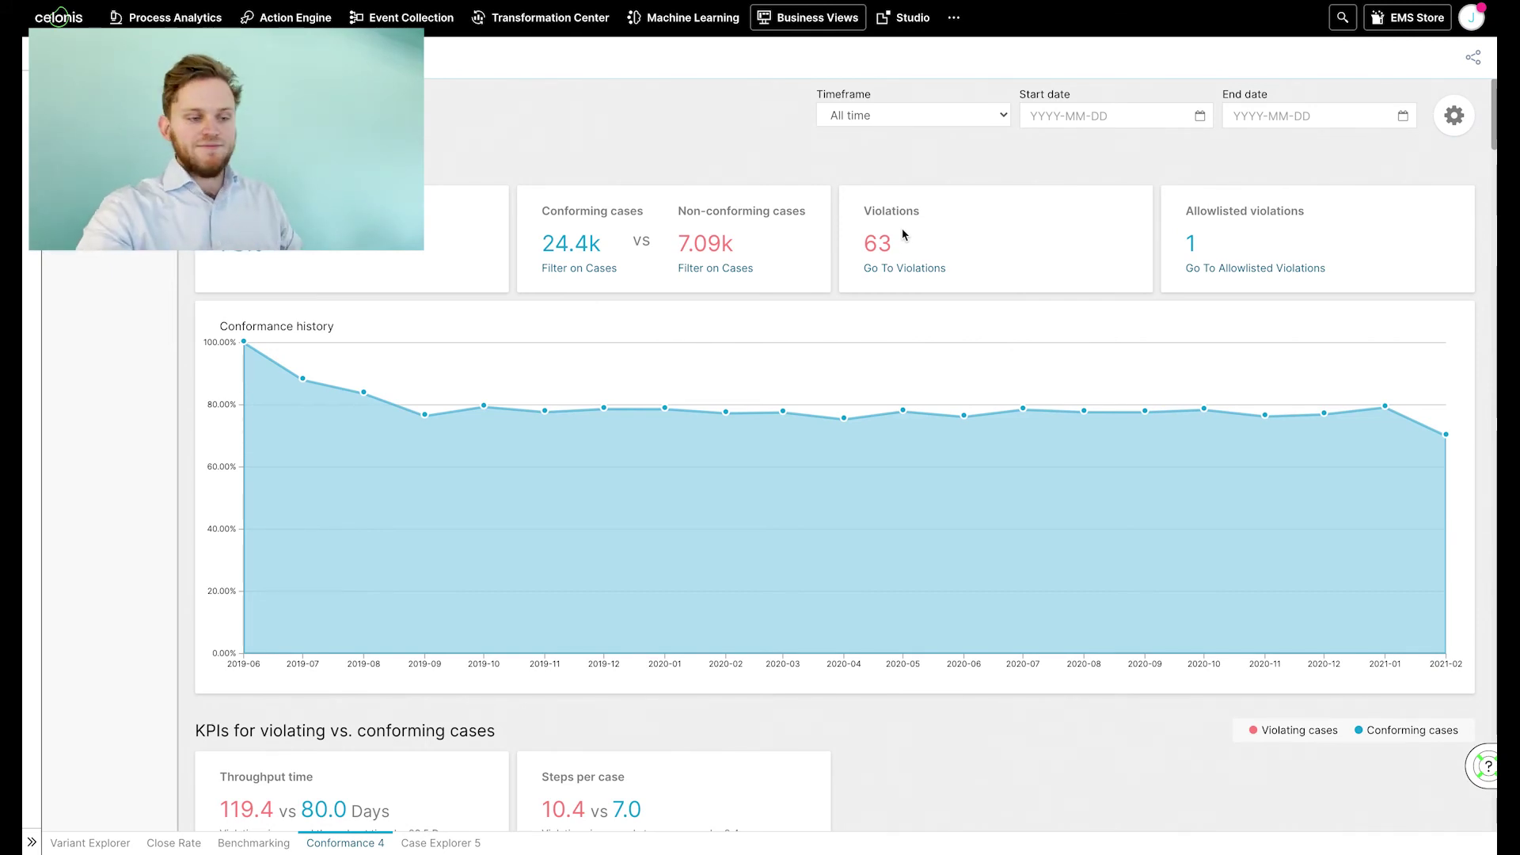
# Open the Move Close Date out of Quarter violation detail, affecting 2,780 cases (9.0%)
pyautogui.scroll(-3, 985, 670)
pyautogui.scroll(-4, 986, 671)
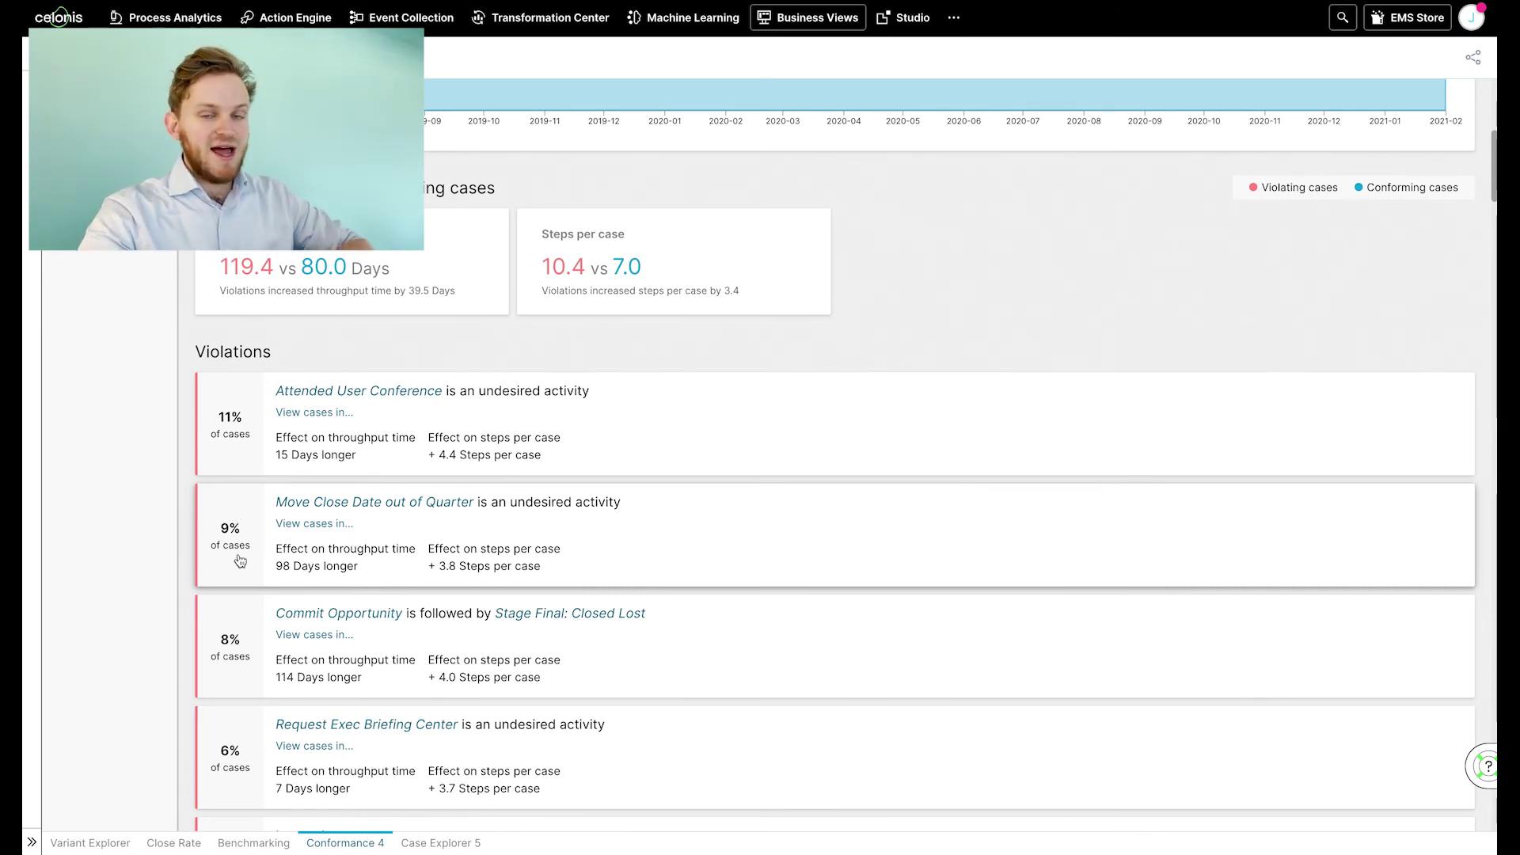
pyautogui.click(507, 516)
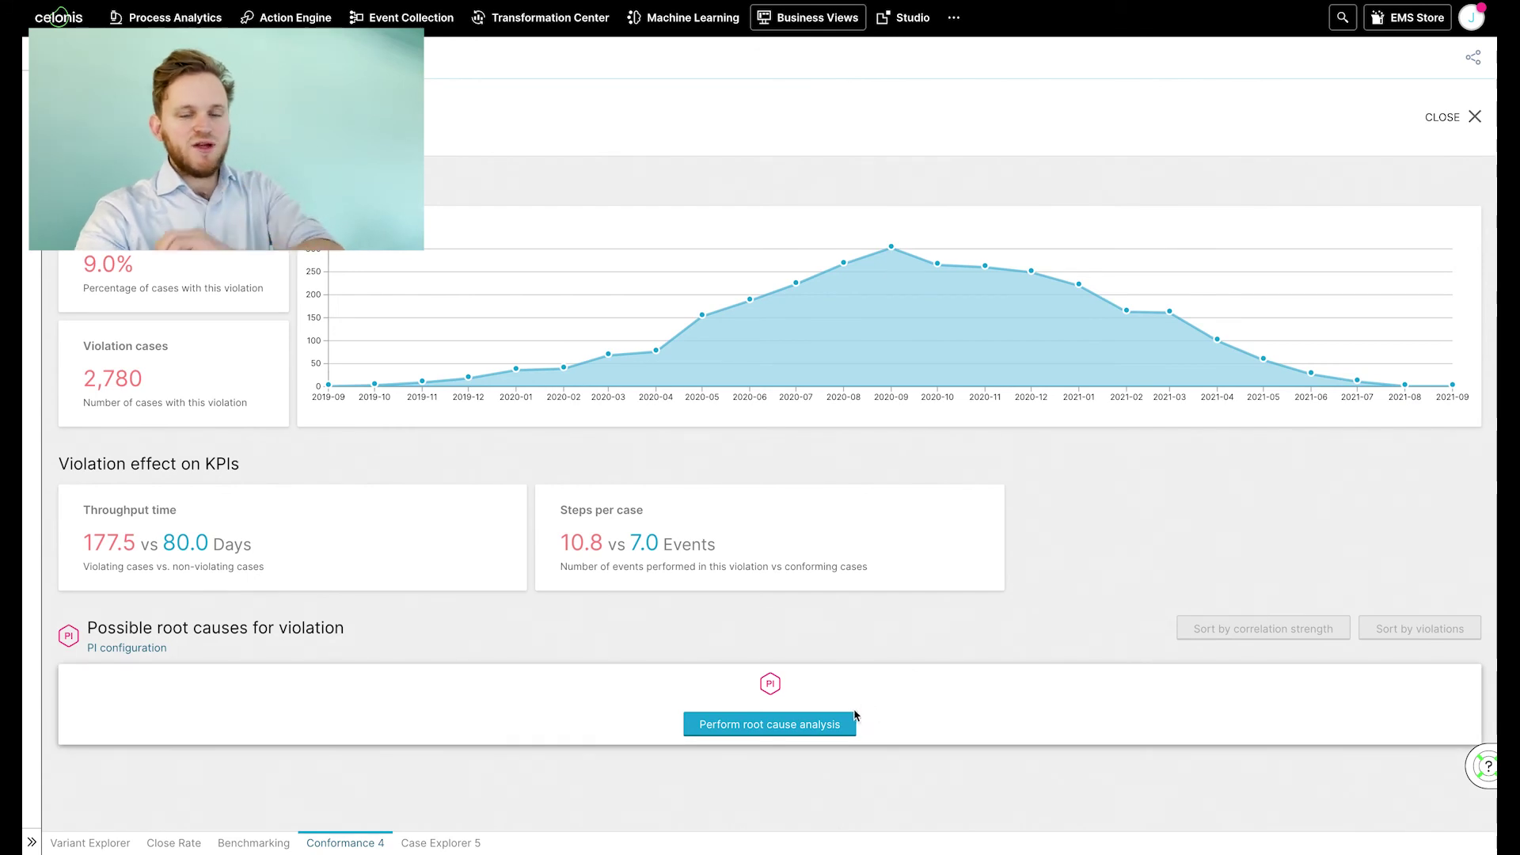
# Run root cause analysis on the violation and sort the causes by correlation strength
pyautogui.click(833, 724)
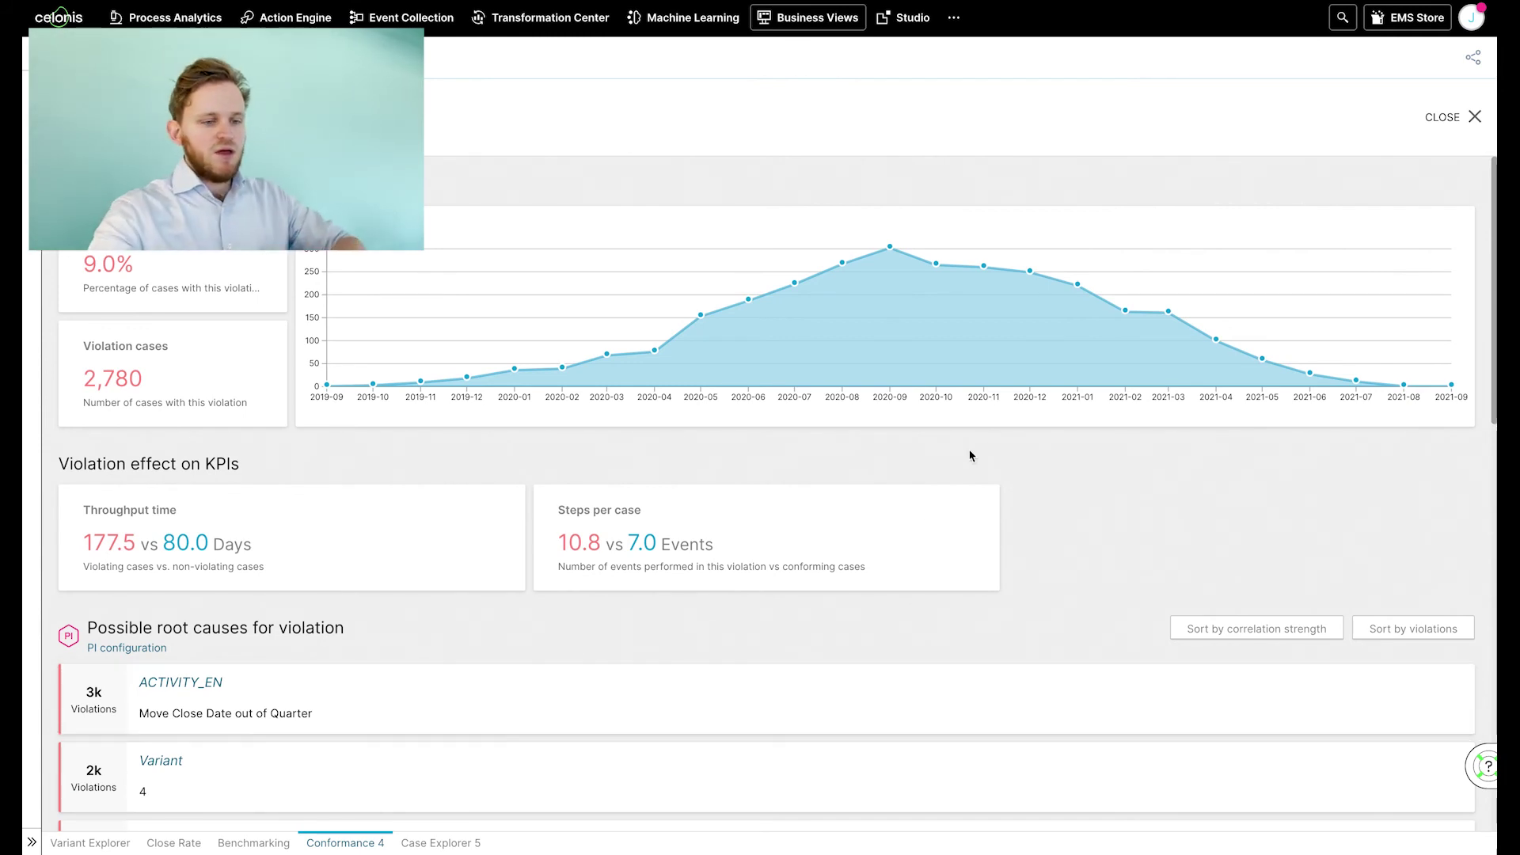
pyautogui.click(1184, 629)
pyautogui.scroll(-3, 980, 553)
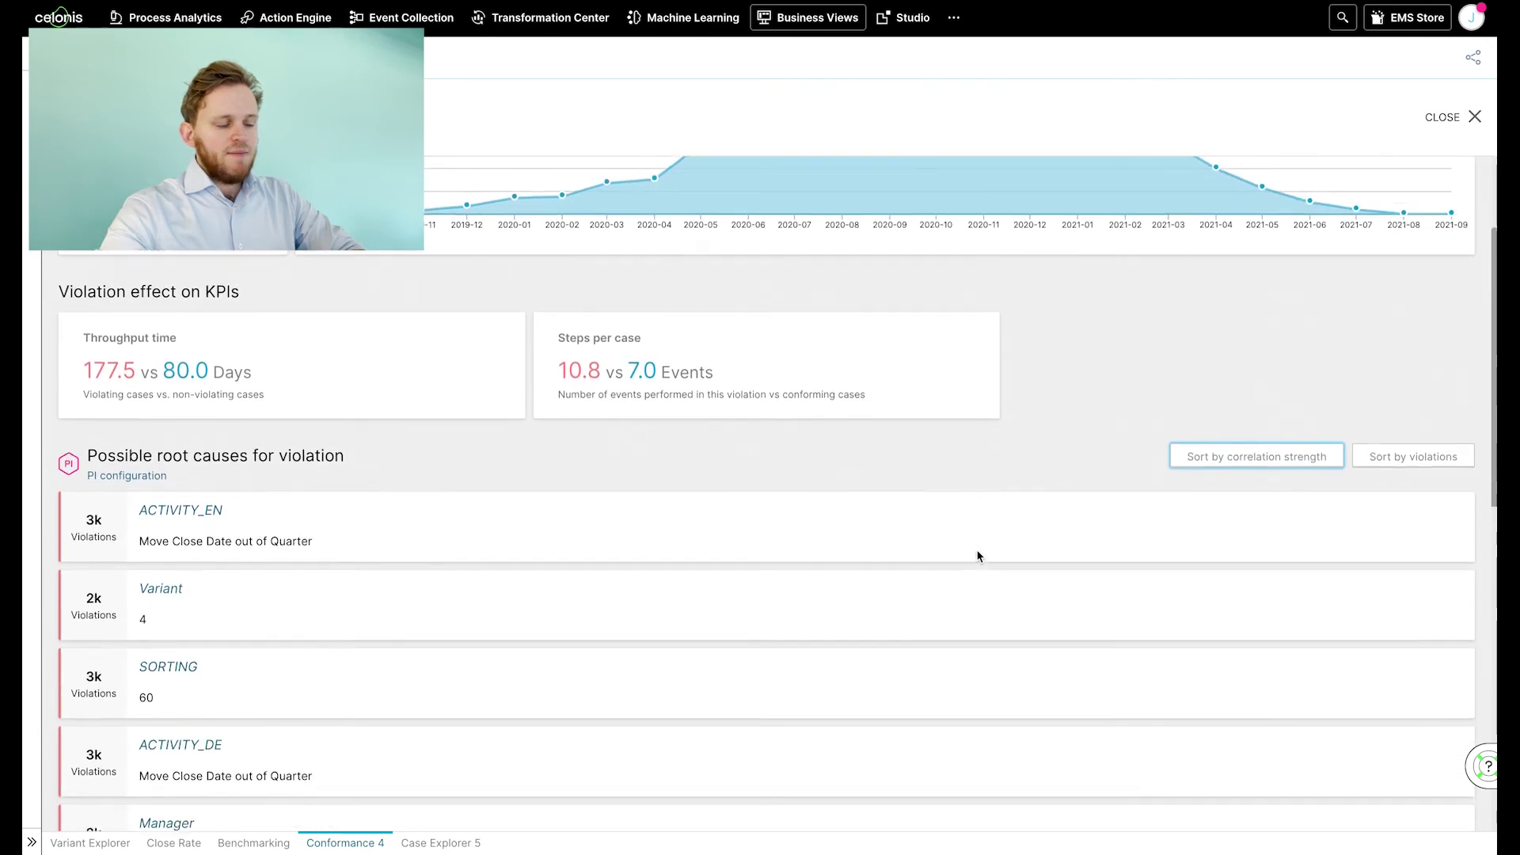
pyautogui.scroll(-1, 451, 736)
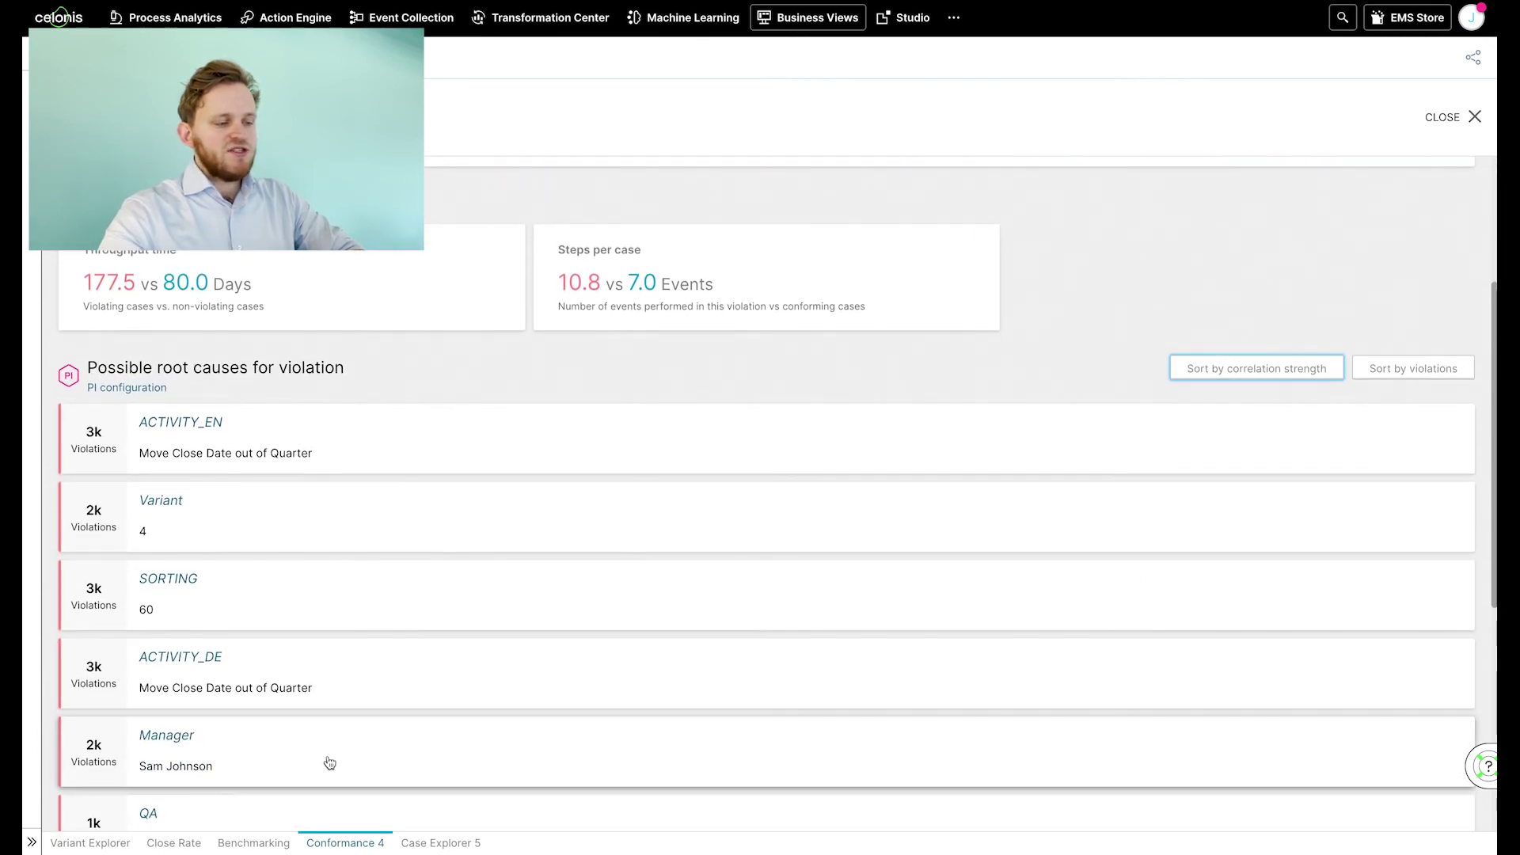